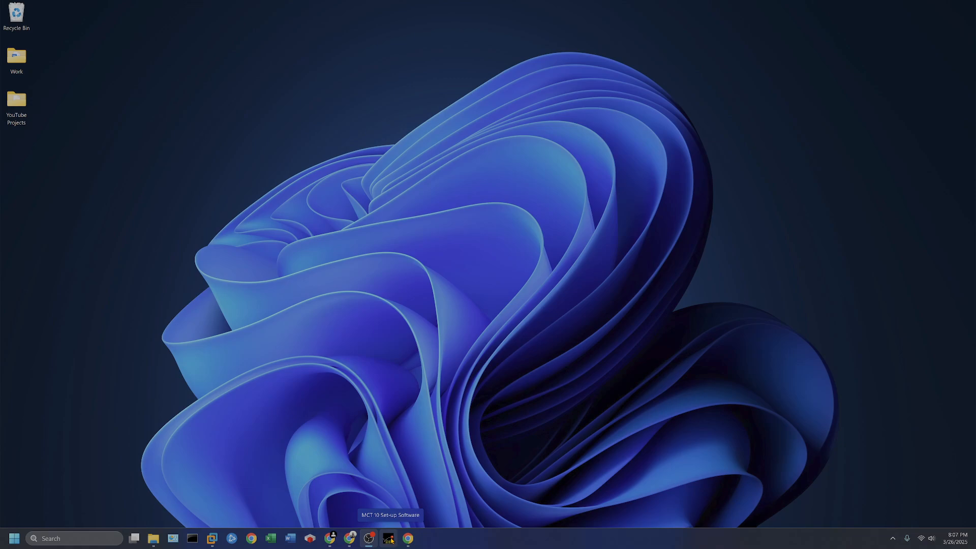
- Open MyDrive Suite from the Danfoss MCT 10 download page, decline optional cookies and review the VLT Motion Control Tool MCT 10 entry
click(409, 538)
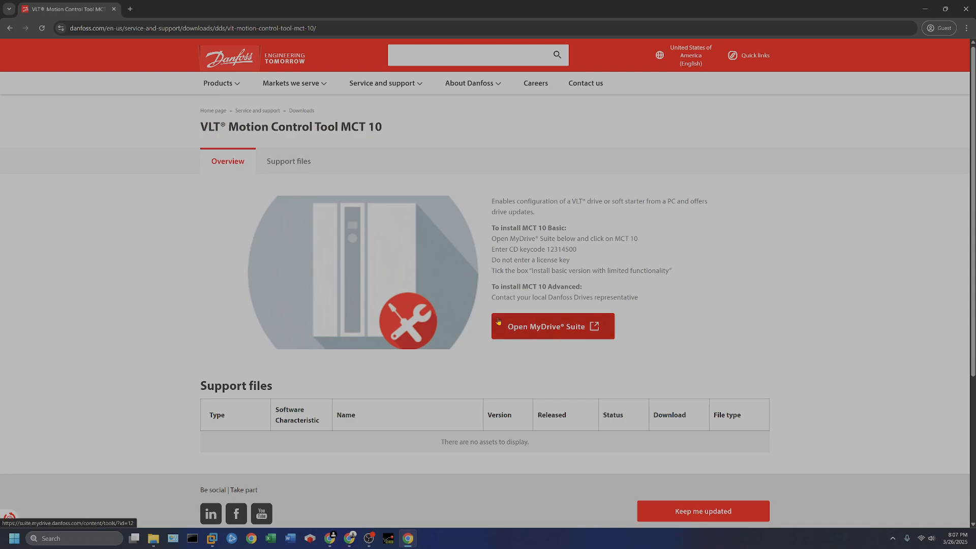
click(549, 331)
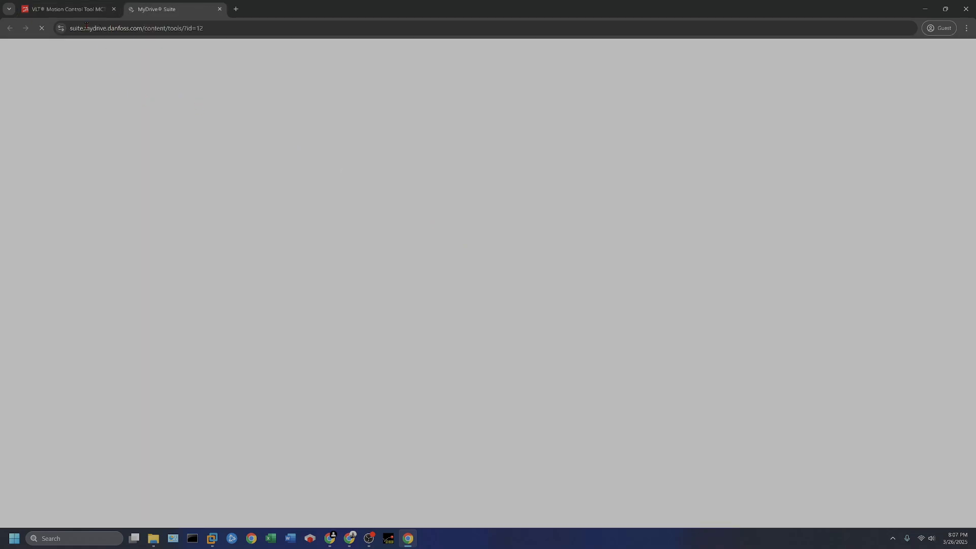
click(81, 9)
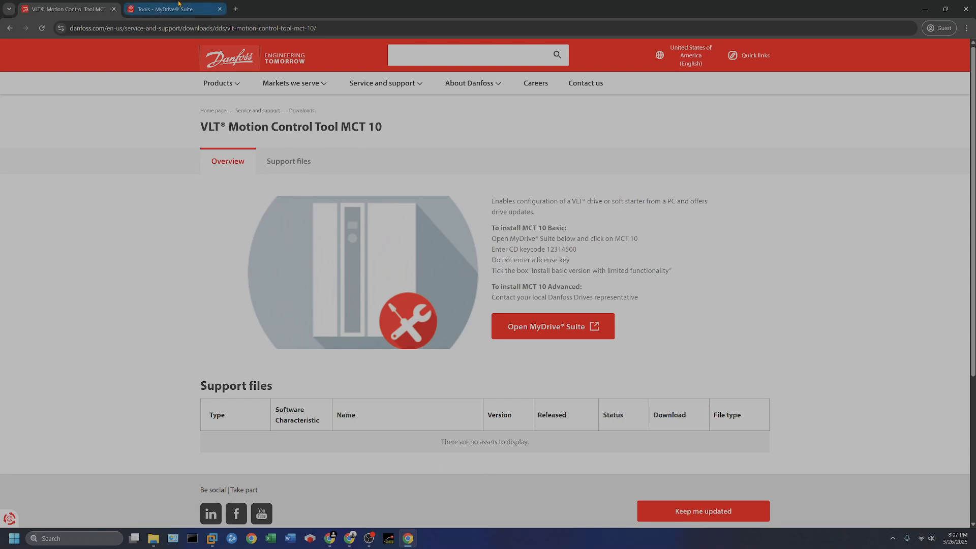
mouse_move(177, 4)
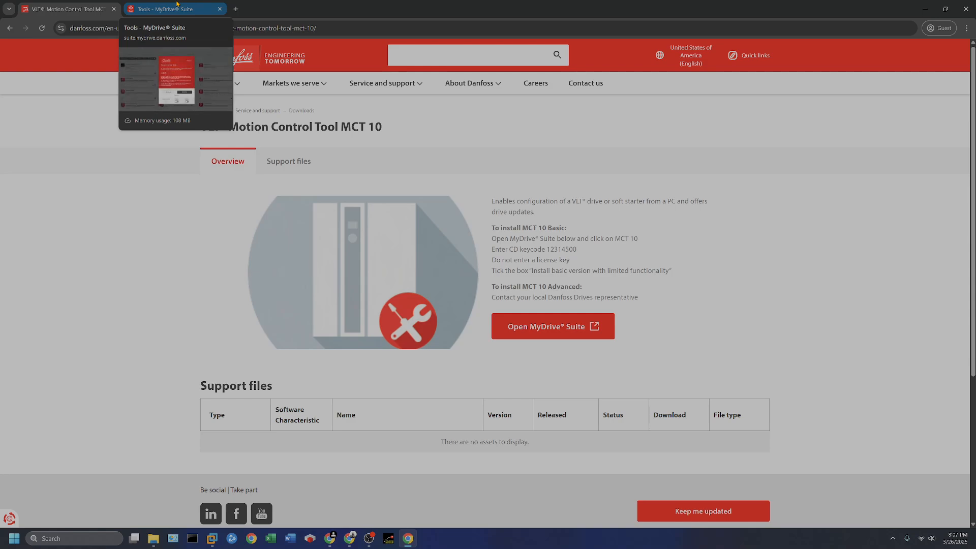
click(177, 4)
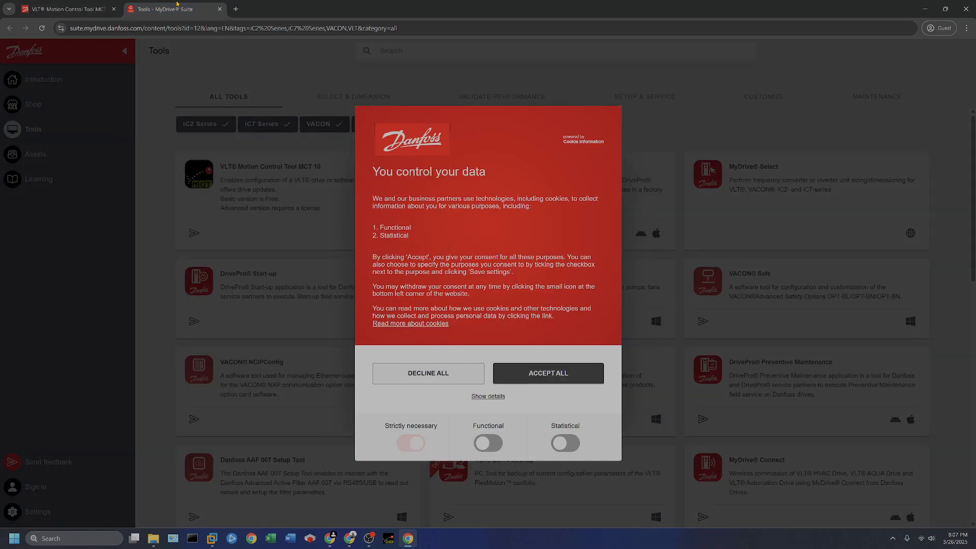
click(415, 372)
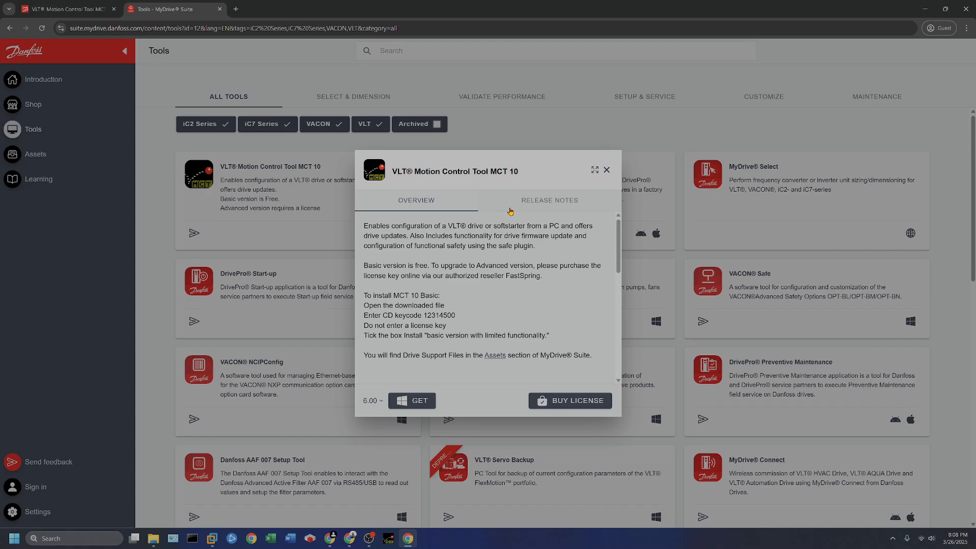
click(608, 171)
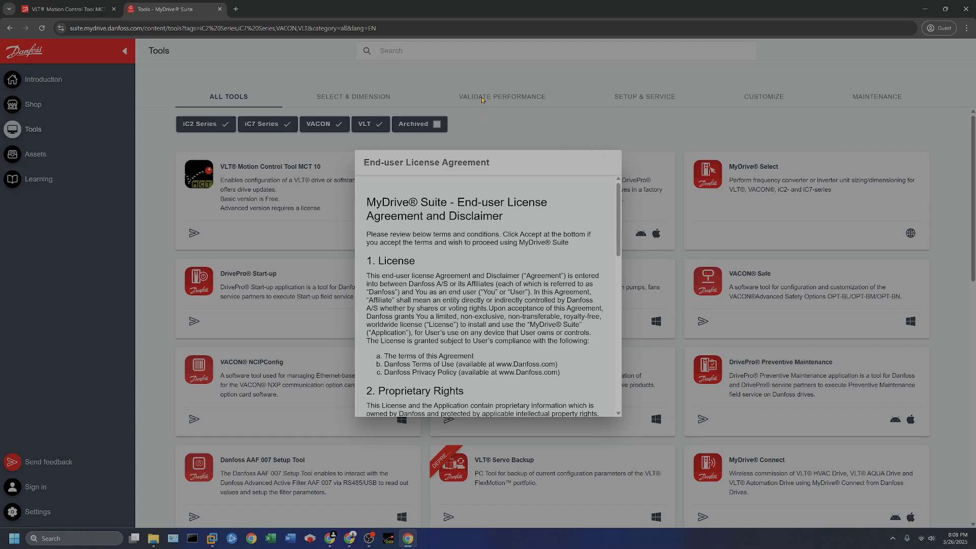
click(925, 9)
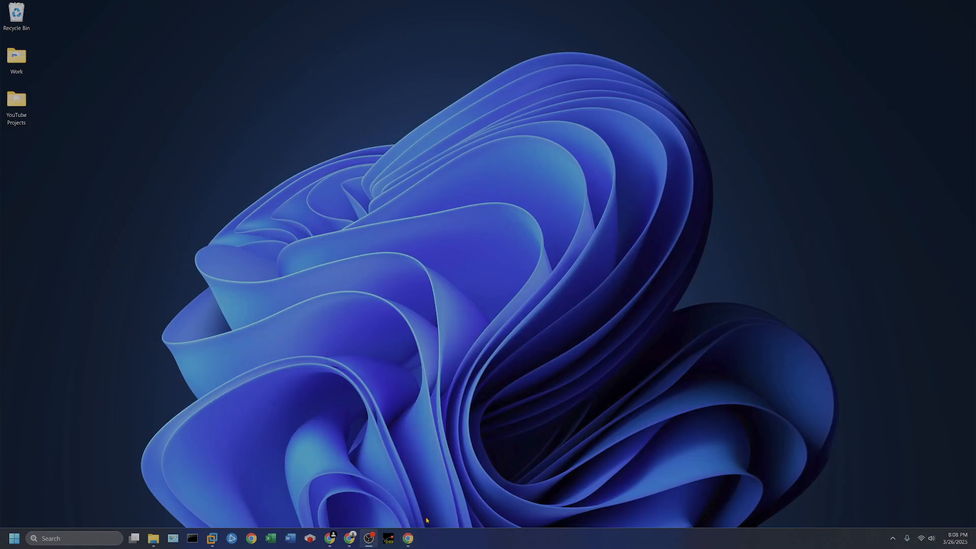
- Switch to the MCT 10 Set-up Software, dismiss the Basic version notice and create an empty project
click(388, 538)
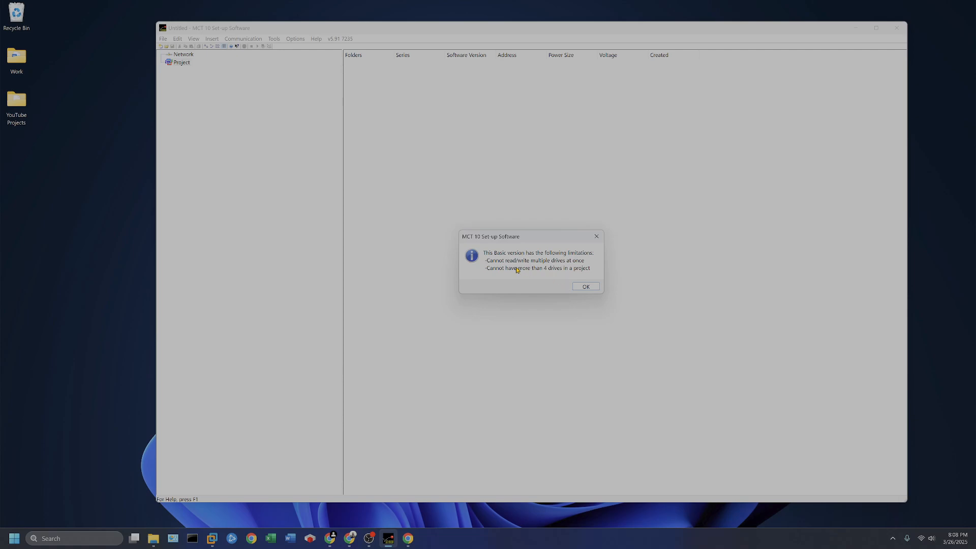
click(584, 288)
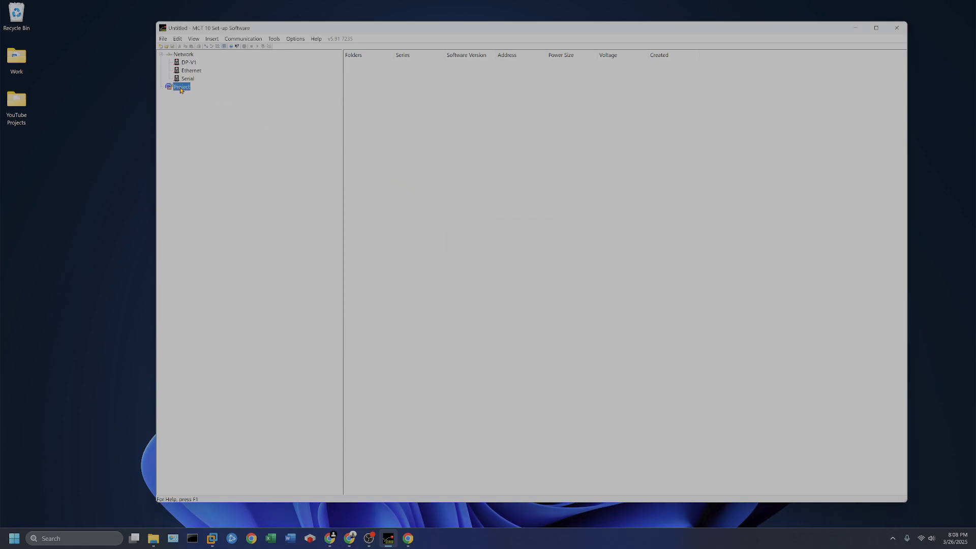
click(163, 40)
mouse_move(175, 49)
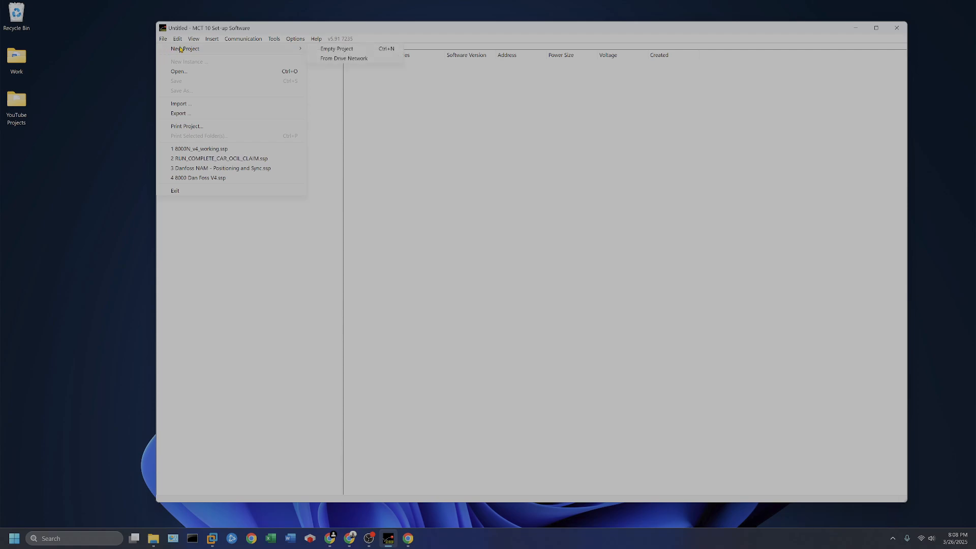
click(351, 50)
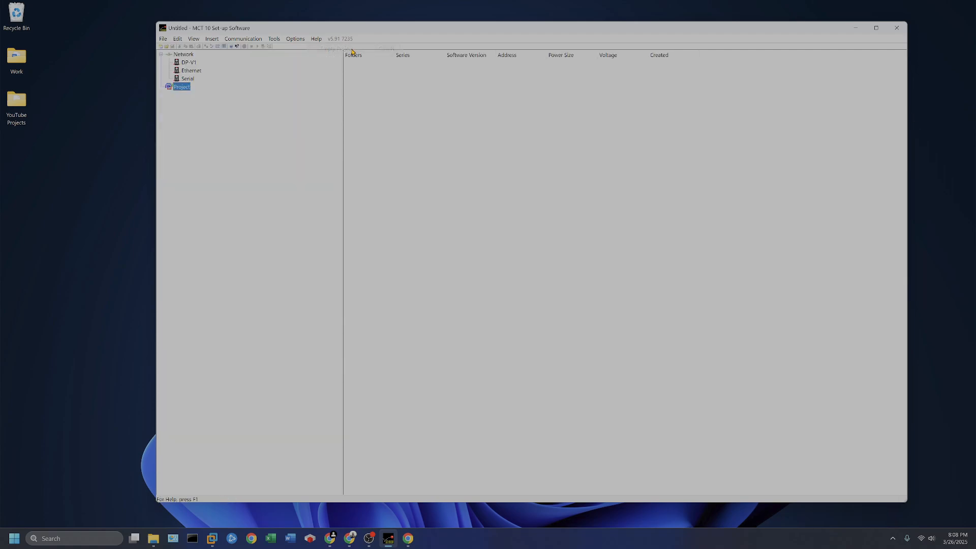
- Start adding a new drive to the project and choose software version 48.97 (IMC)
right_click(186, 87)
mouse_move(201, 94)
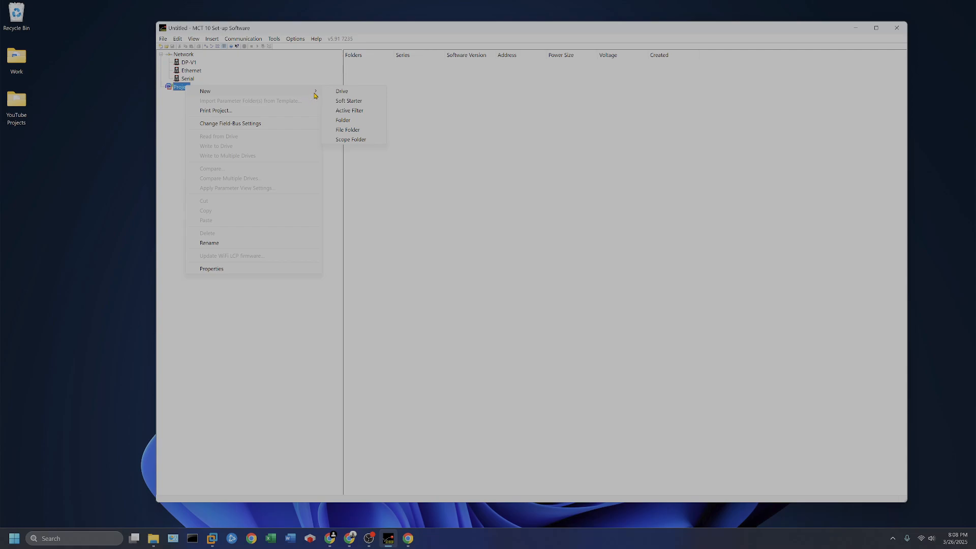
click(358, 95)
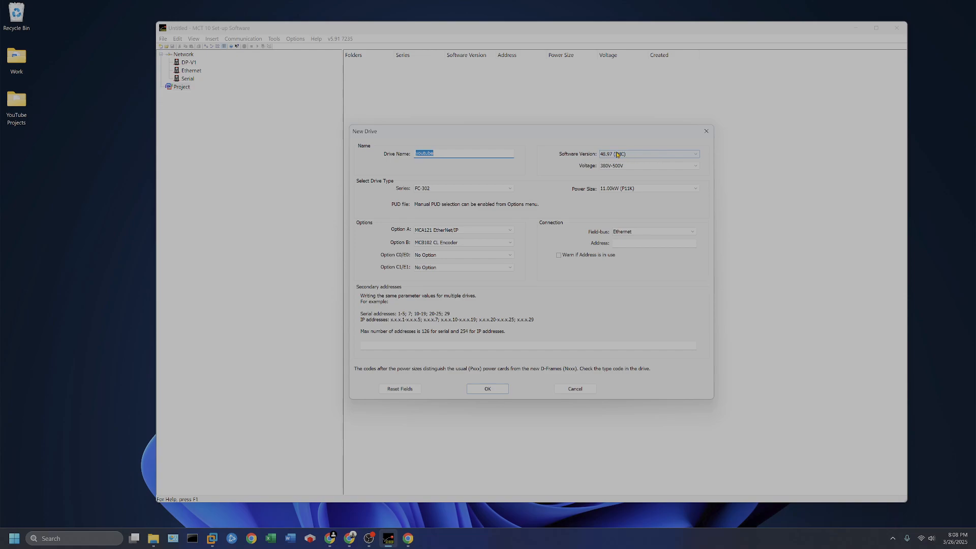
click(657, 155)
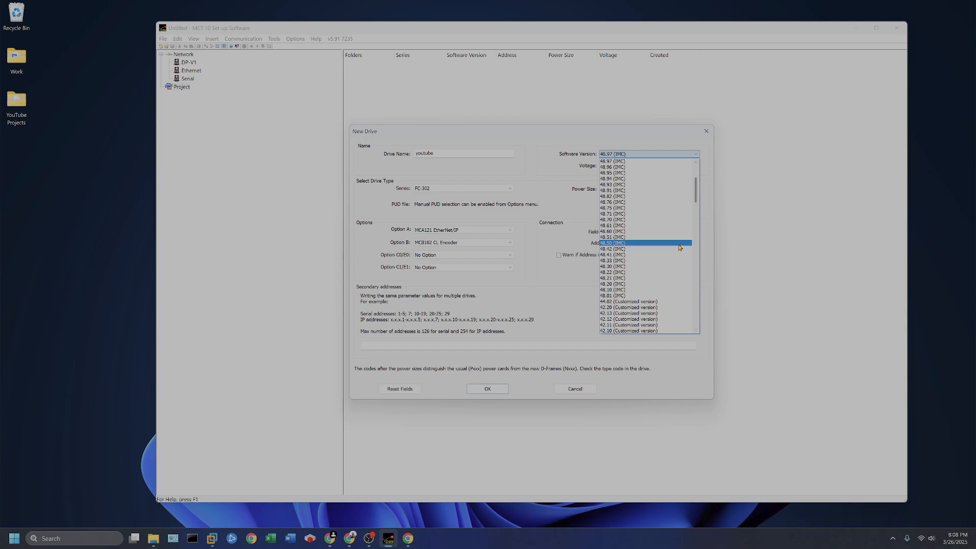
scroll(662, 237, up, 5)
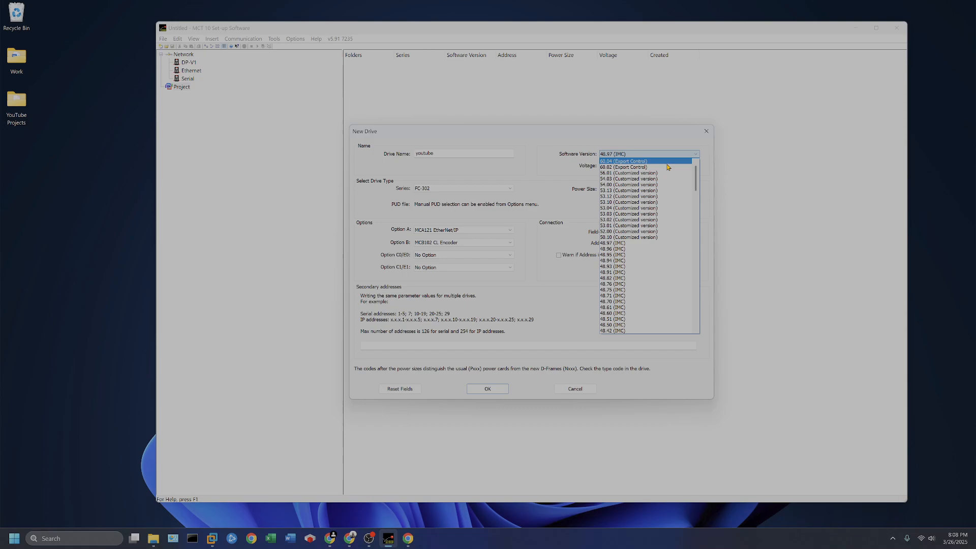
click(615, 244)
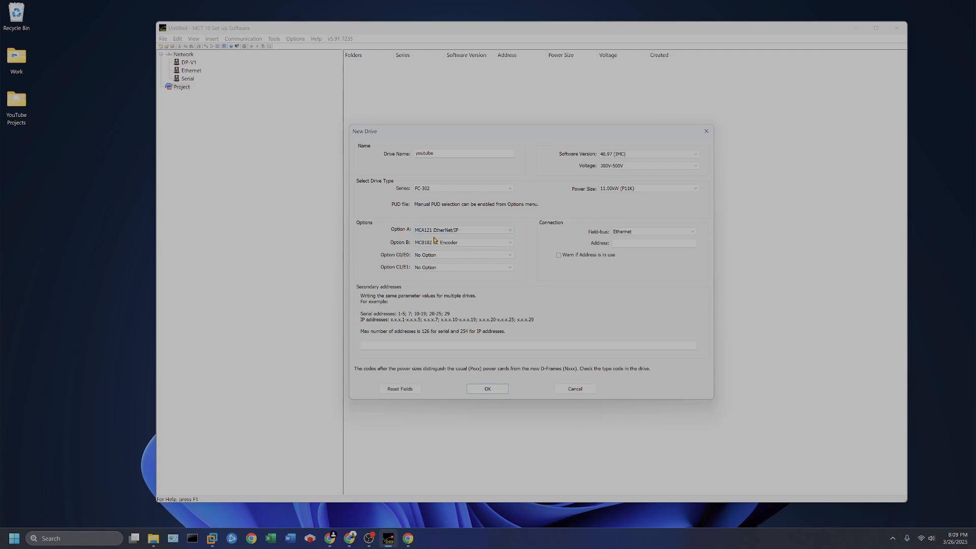
- Set Option B to MCB102 CL Encoder, enter the drive address 192.168.1.1 and create the drive
click(473, 242)
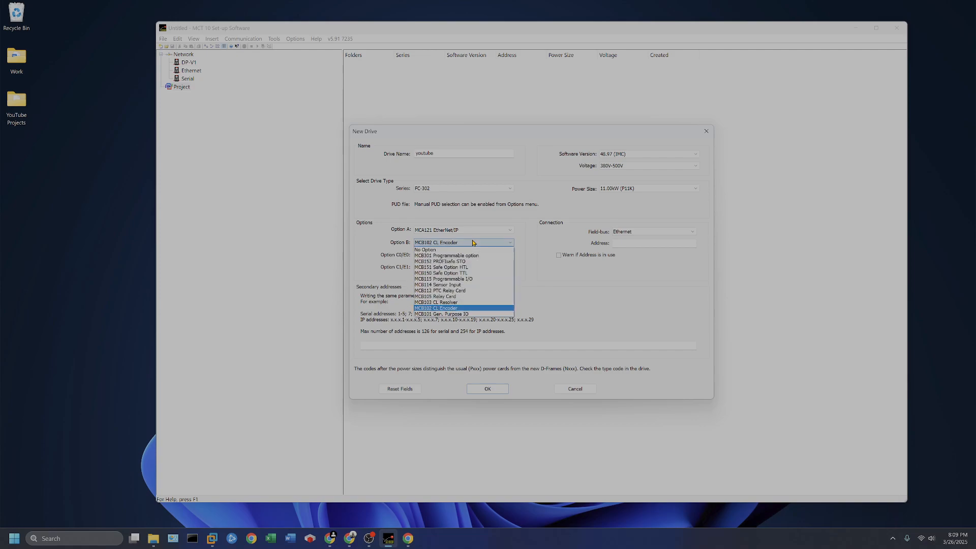
click(464, 309)
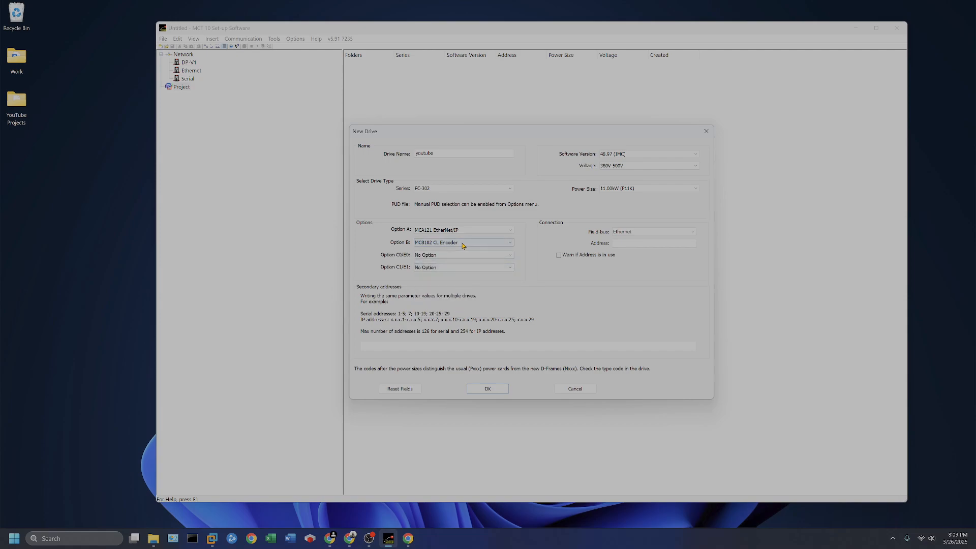
click(640, 241)
text(1925)
click(488, 389)
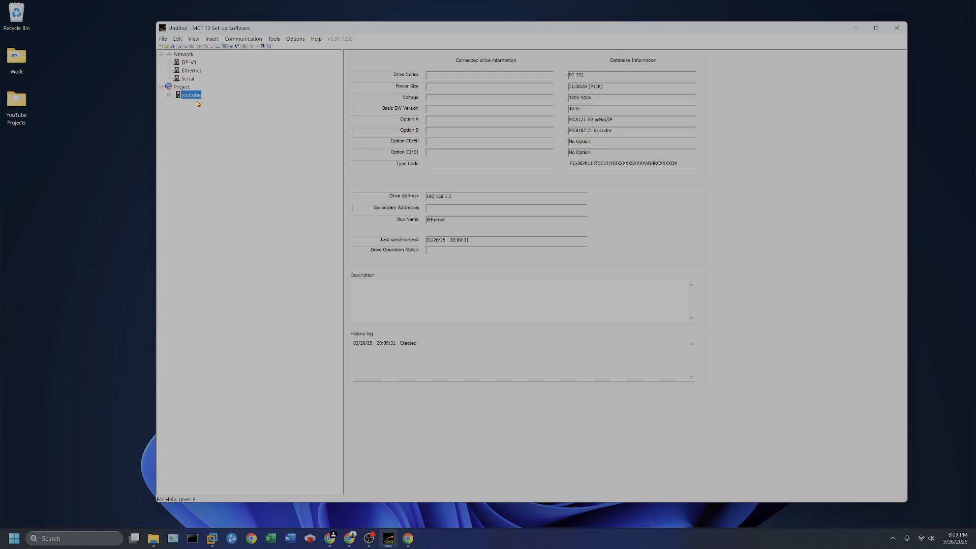
- Expand all parameters of the youtube drive and view the 16-9* Diagnosis Readouts and the 16-** Data Readouts group
click(170, 95)
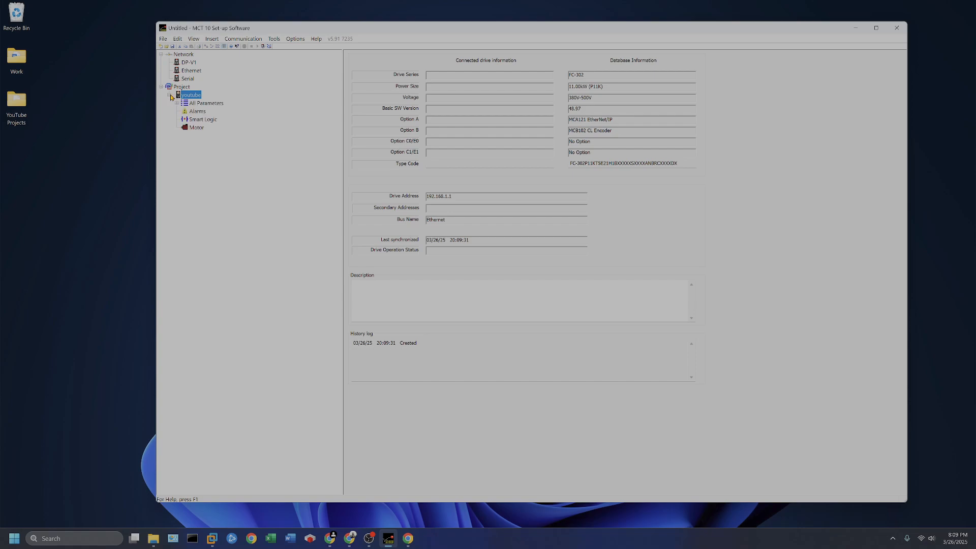
click(178, 103)
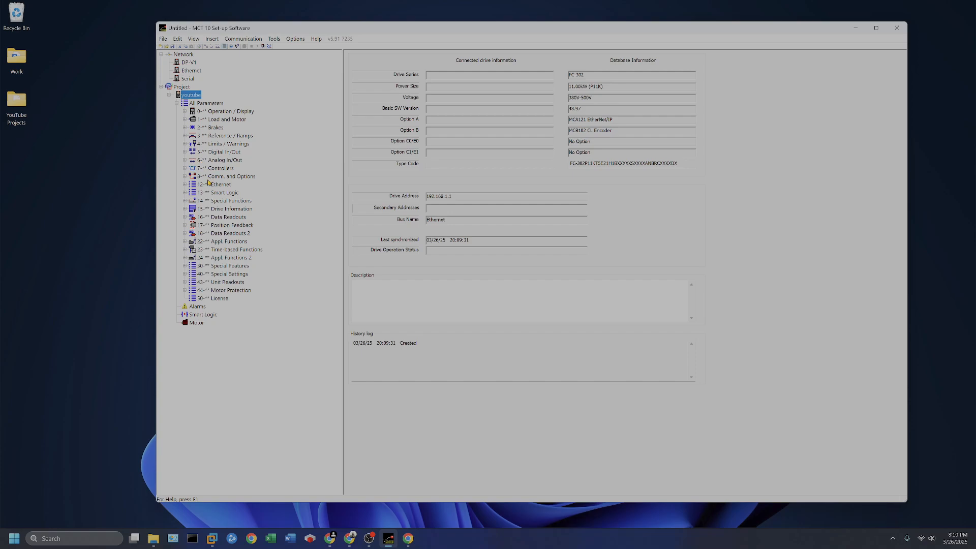
click(185, 217)
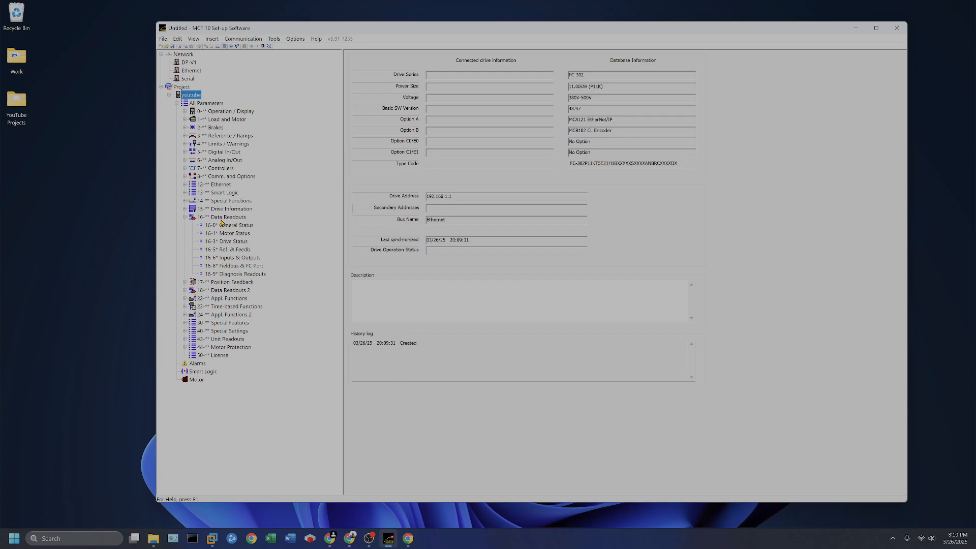
click(232, 274)
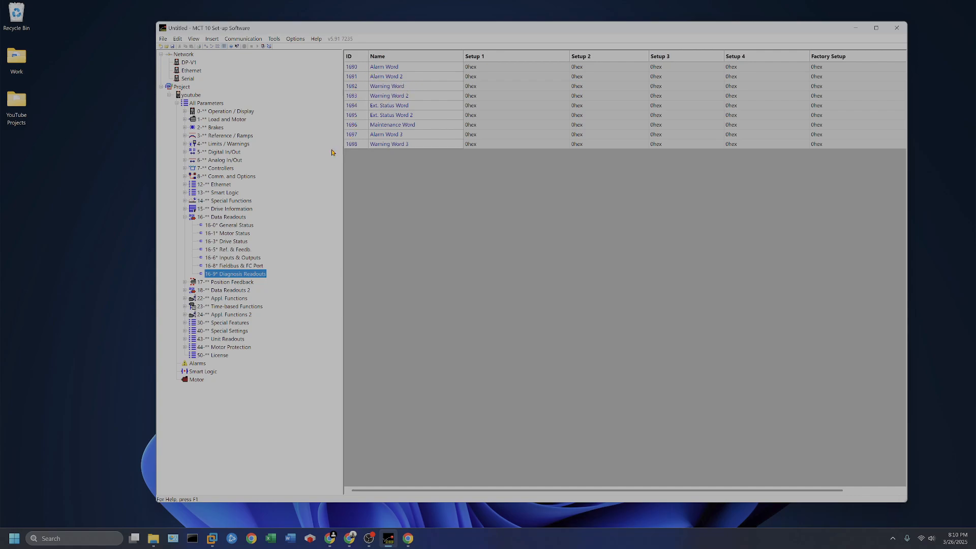
click(186, 217)
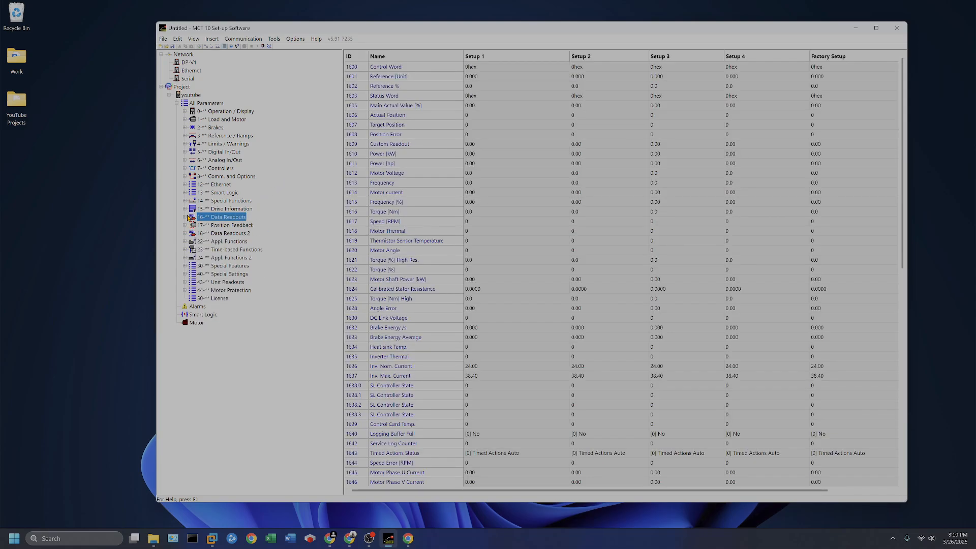
- Open the 12-2* Process Data parameters under Ethernet and examine the Setup 1 entries of 1221.0 and 1221.1
click(214, 186)
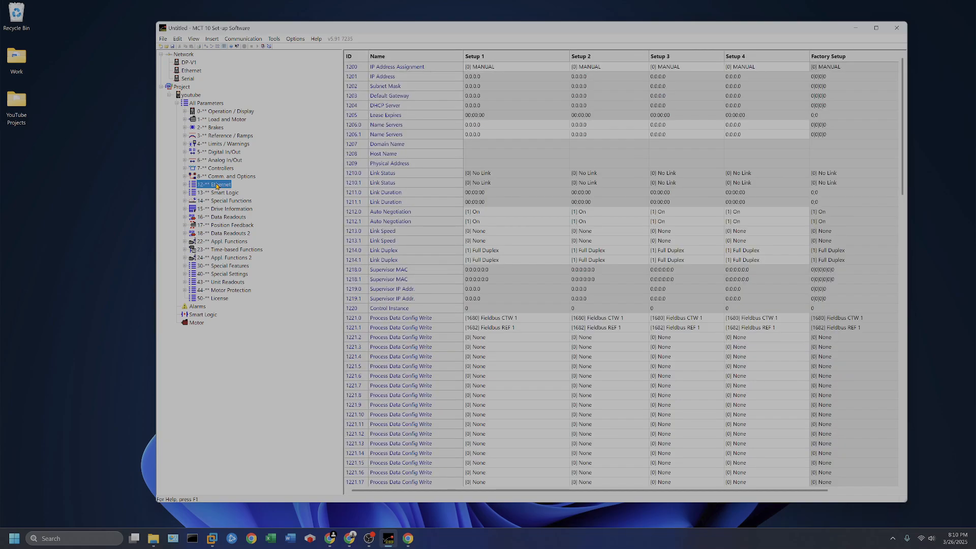
click(185, 185)
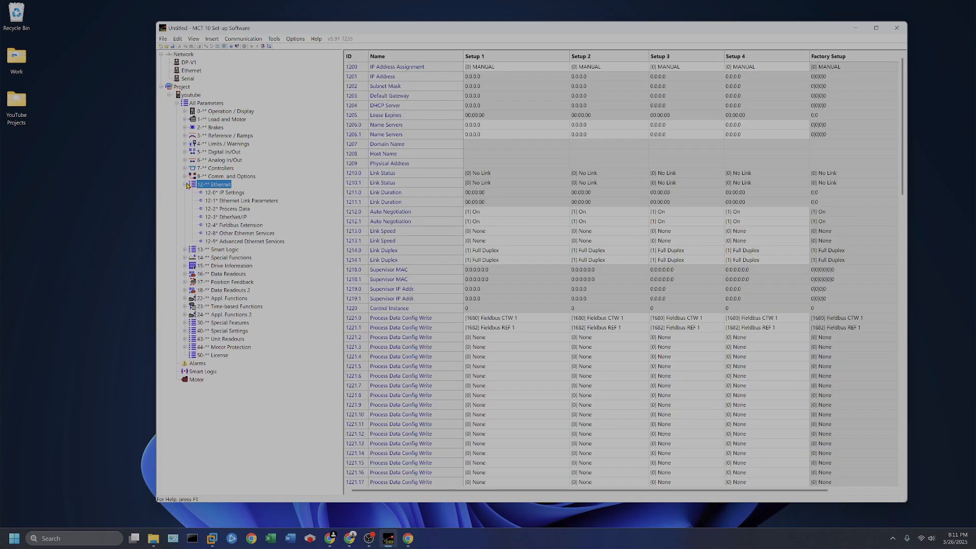
click(231, 212)
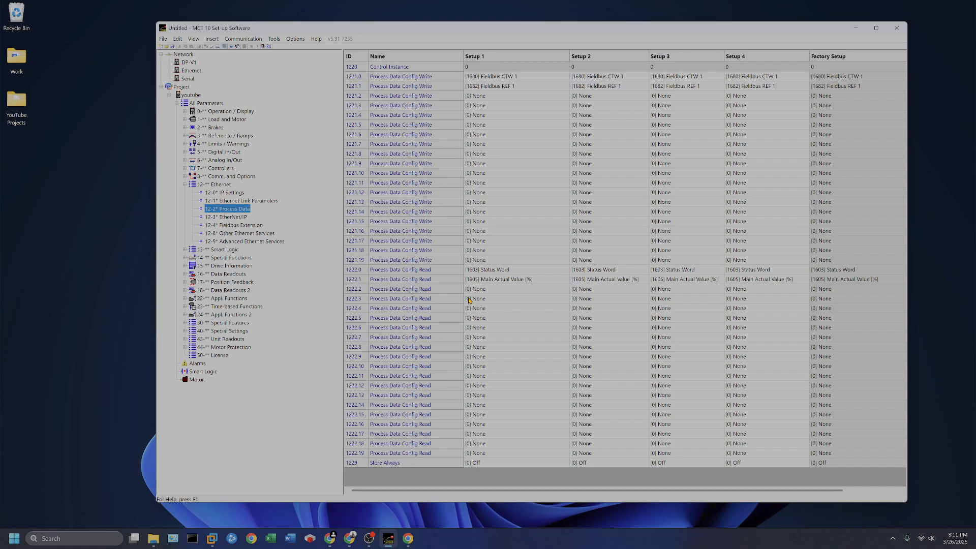
click(538, 74)
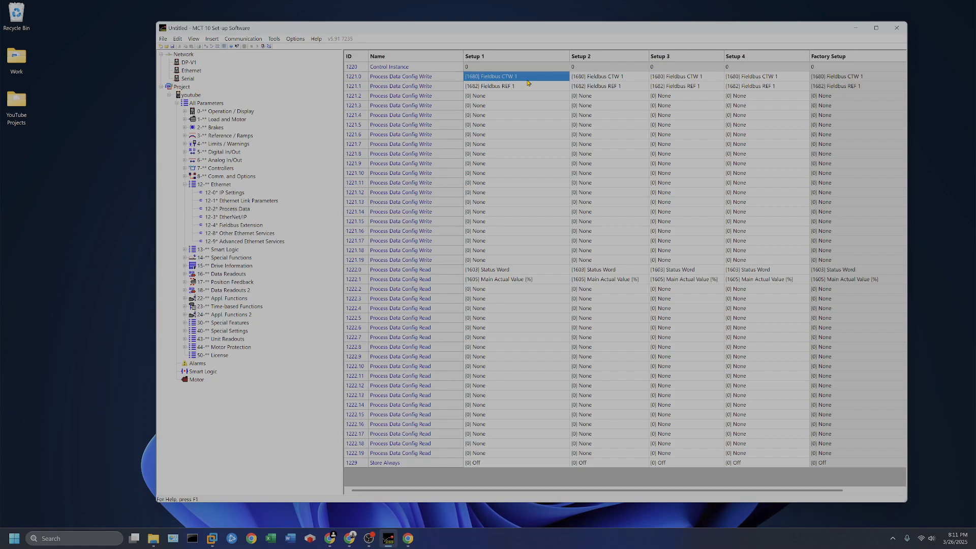
click(524, 87)
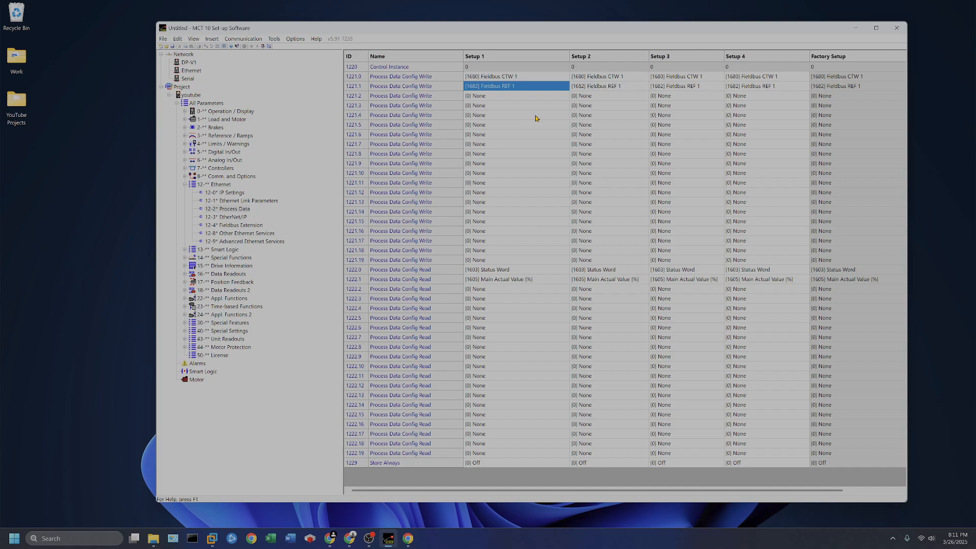
- Set the Setup 1 value of Process Data Config Write 1221.2 to [1683] Fieldbus Pos. REF
click(496, 96)
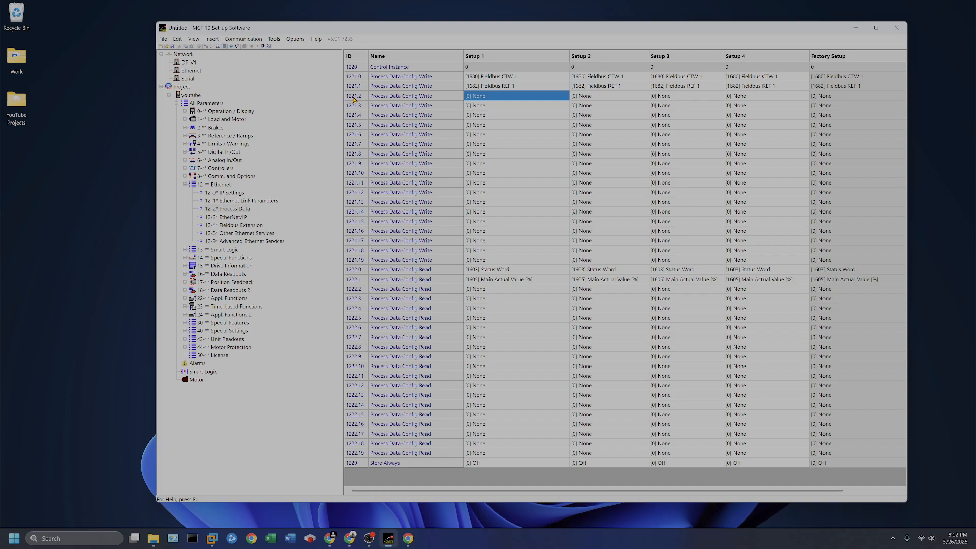
double_click(493, 97)
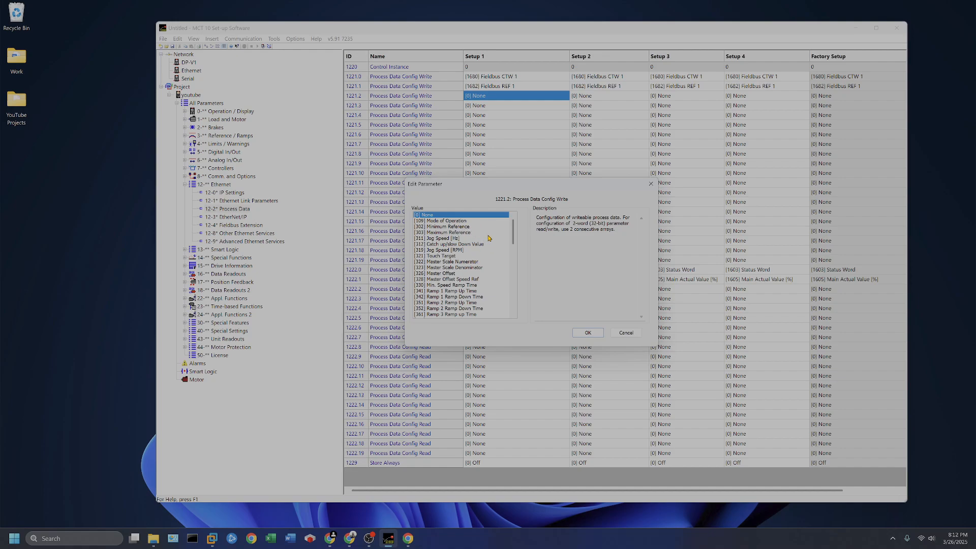
scroll(485, 254, down, 1)
scroll(484, 254, down, 4)
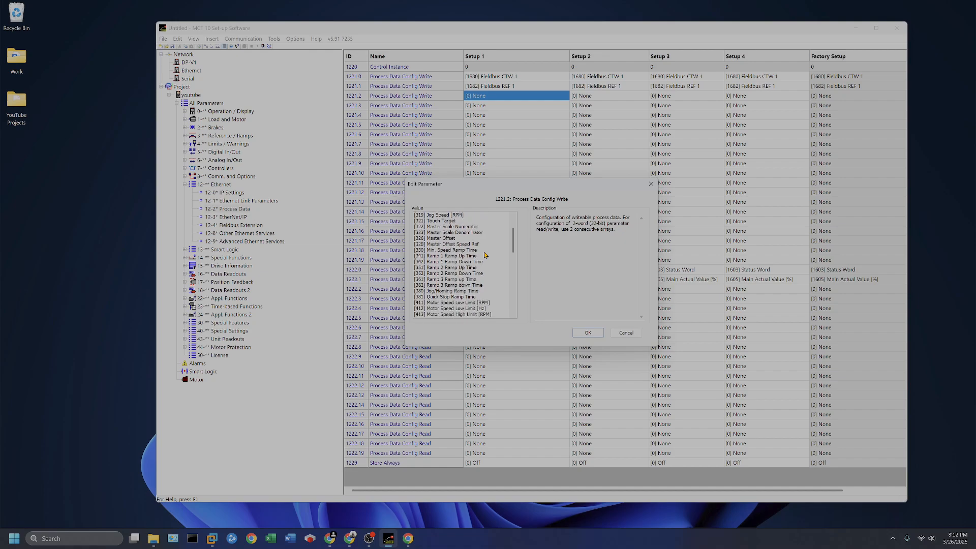
scroll(488, 253, down, 3)
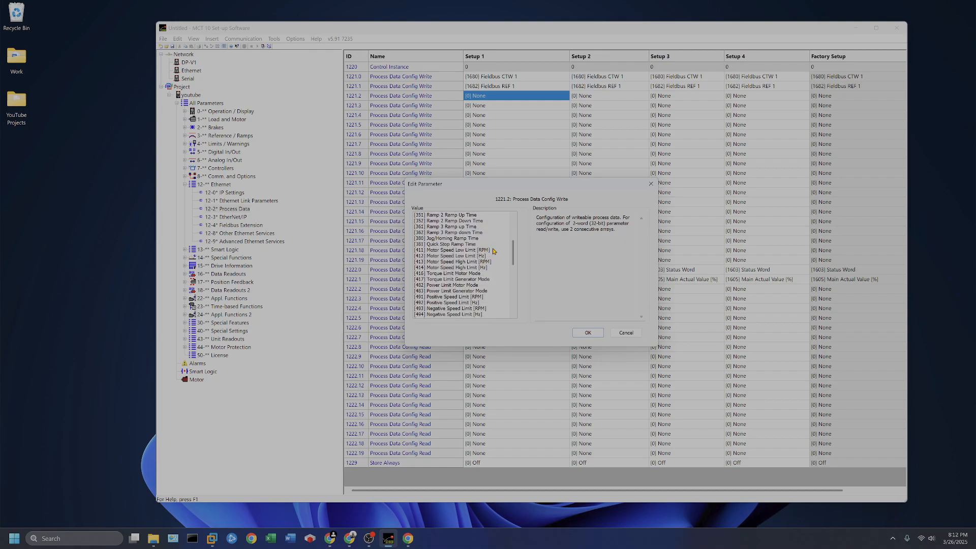
scroll(492, 251, down, 3)
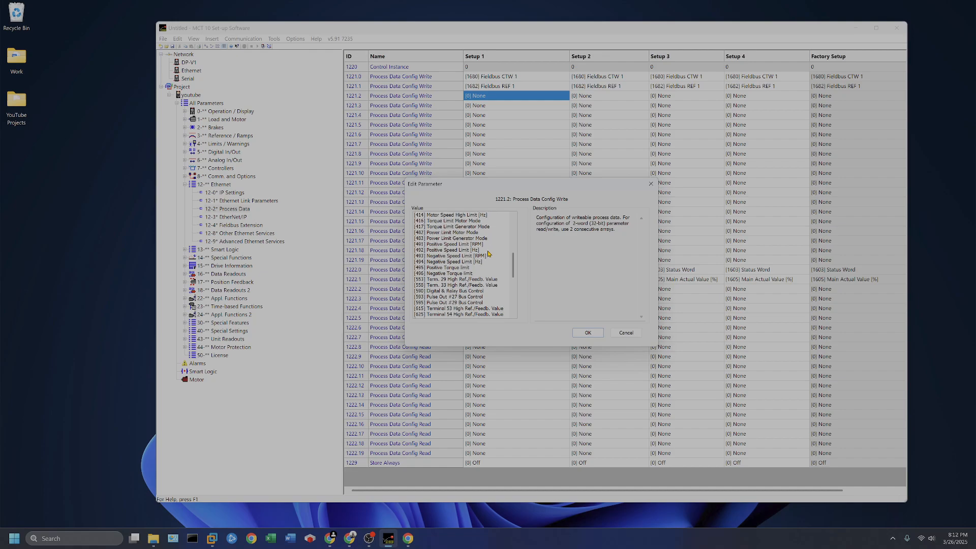
scroll(489, 252, down, 3)
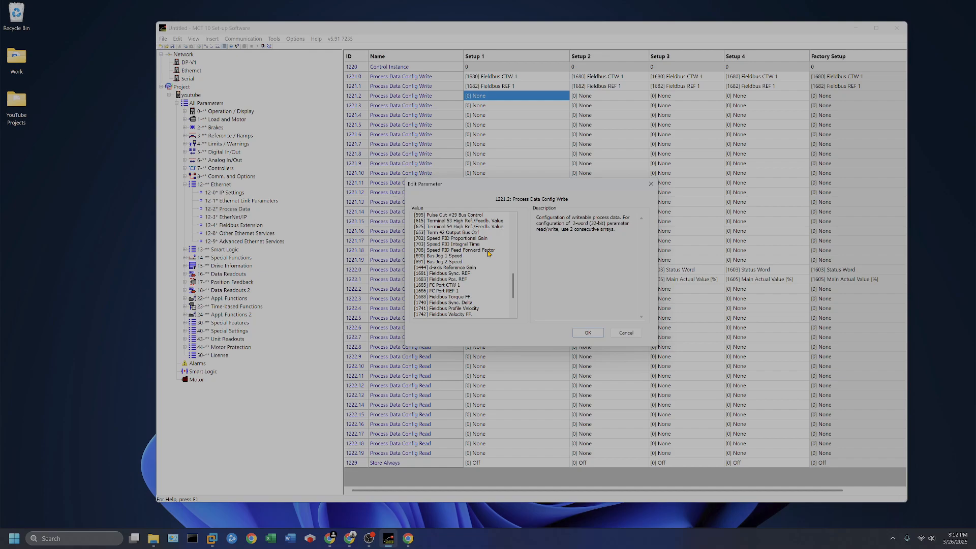
click(430, 280)
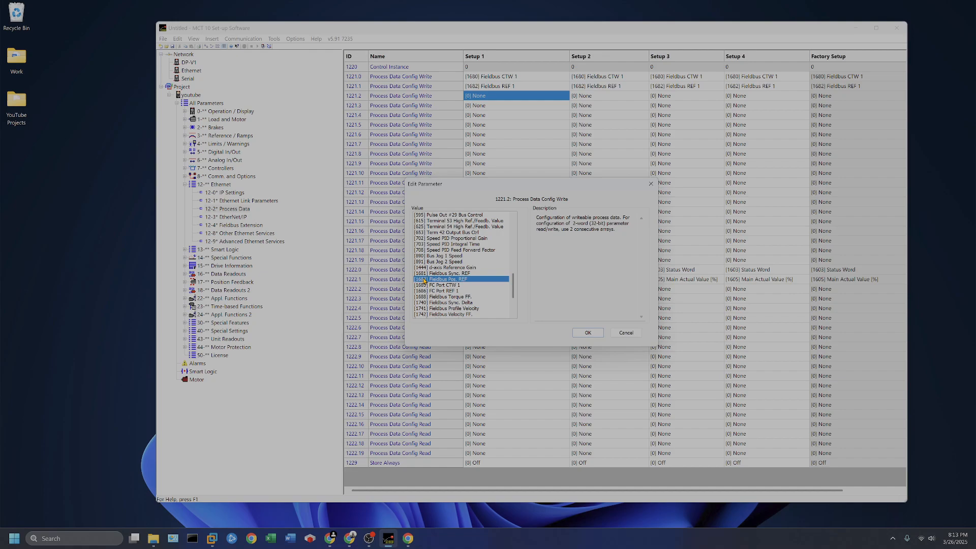
double_click(451, 280)
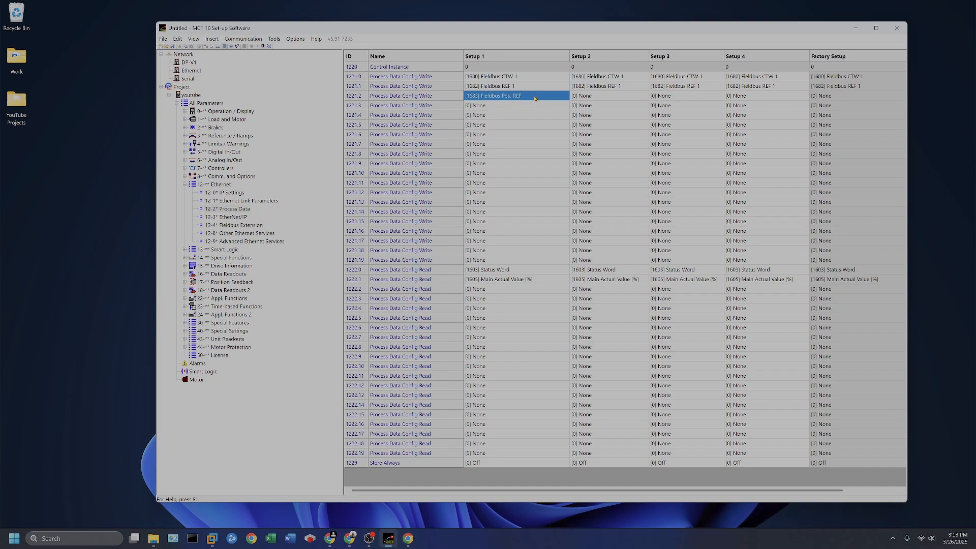
- Assign [1683] Fieldbus Pos. REF to Process Data Config Write 1221.3 in Setup 1
click(506, 106)
double_click(505, 106)
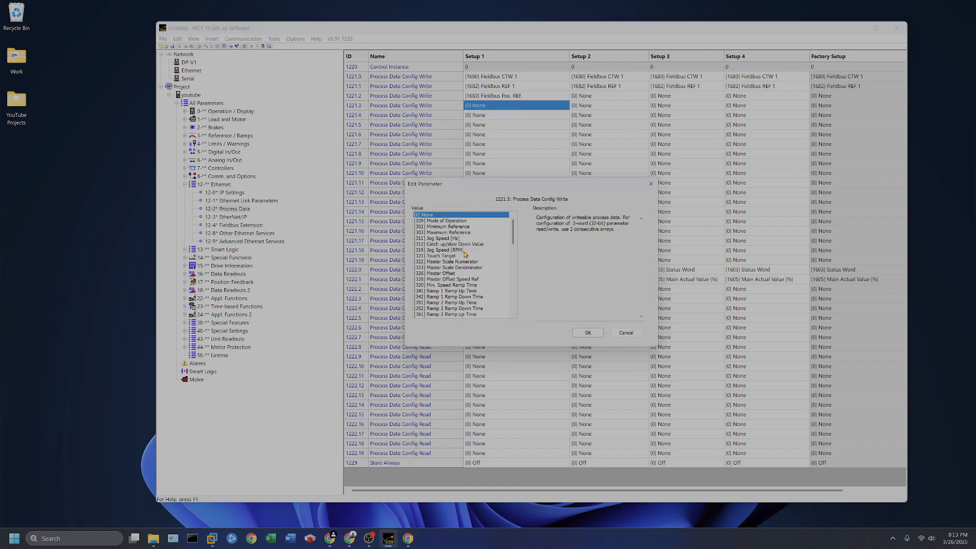
scroll(477, 289, down, 10)
scroll(476, 289, down, 15)
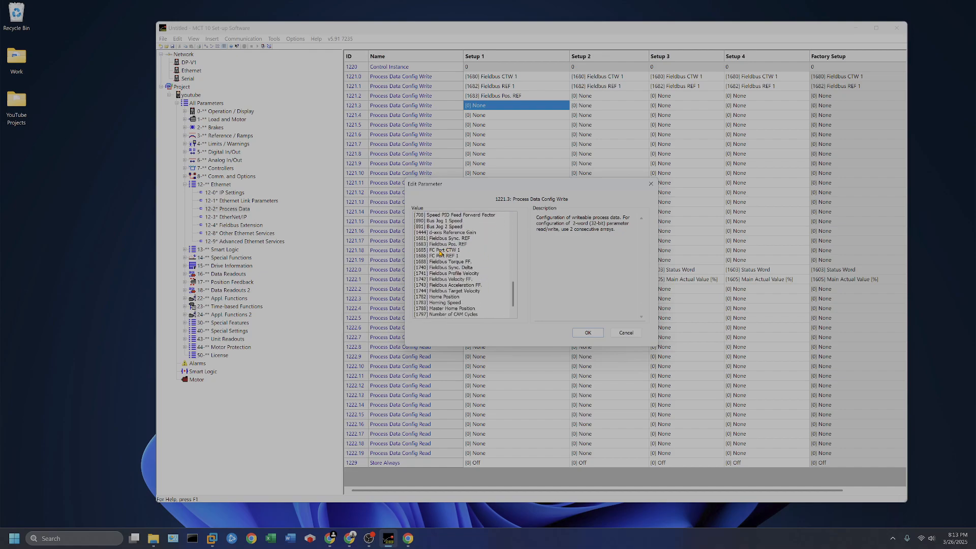
double_click(450, 245)
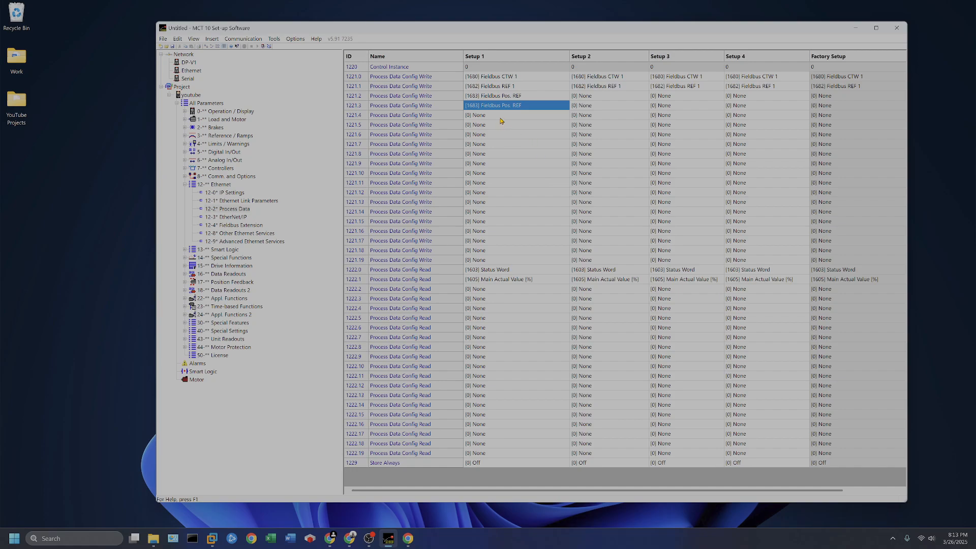
- Set the Setup 1 values of Process Data Config Read 1222.2 and 1222.3 to [1606] Actual Position
double_click(500, 292)
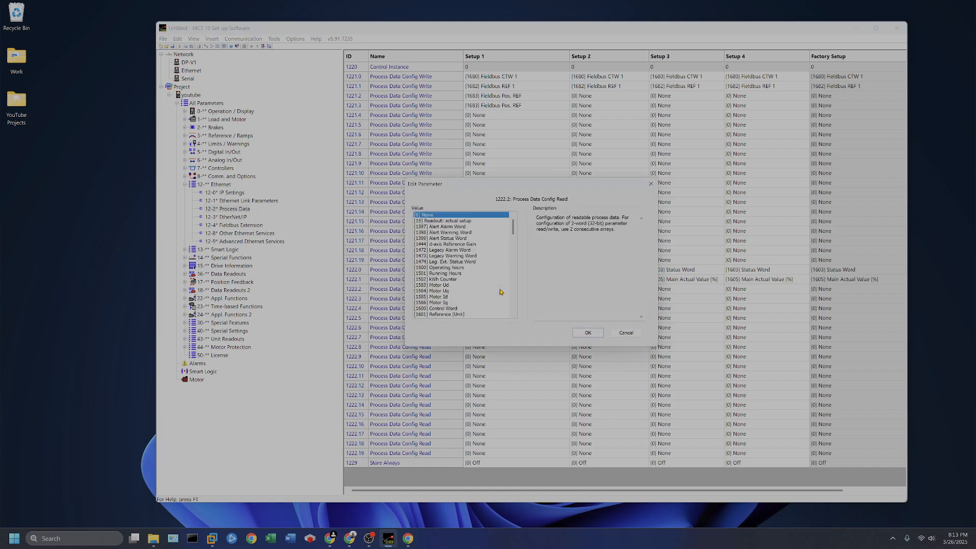
scroll(480, 276, down, 4)
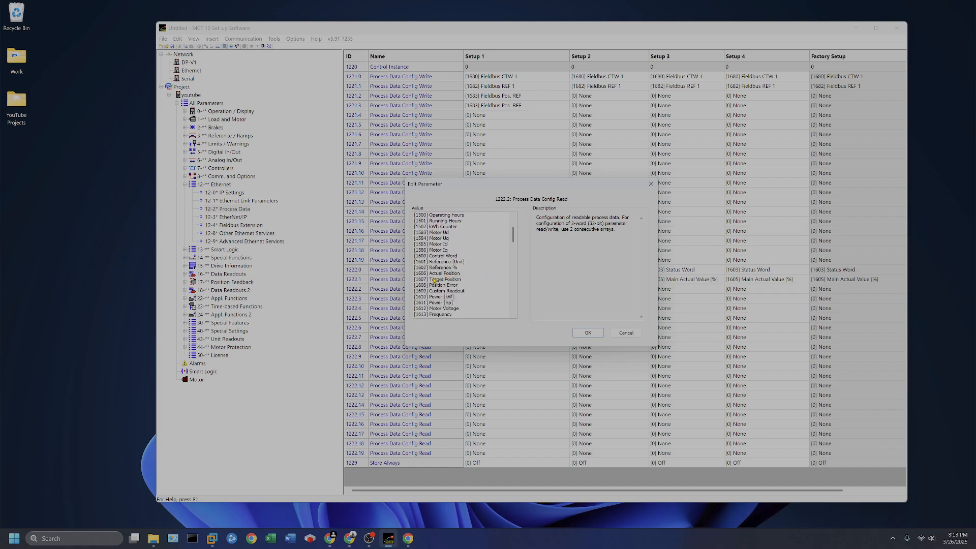
double_click(440, 273)
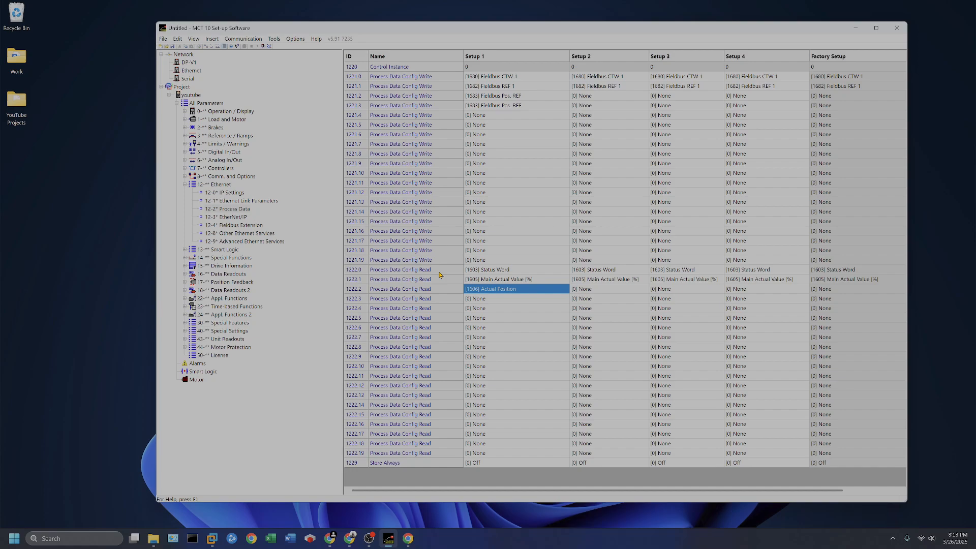
double_click(492, 299)
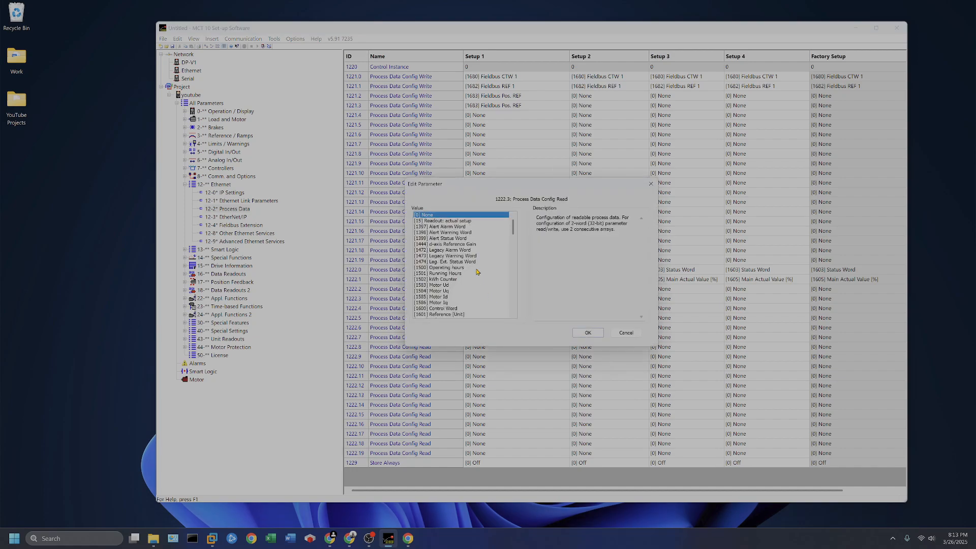
scroll(477, 272, down, 4)
scroll(477, 272, down, 1)
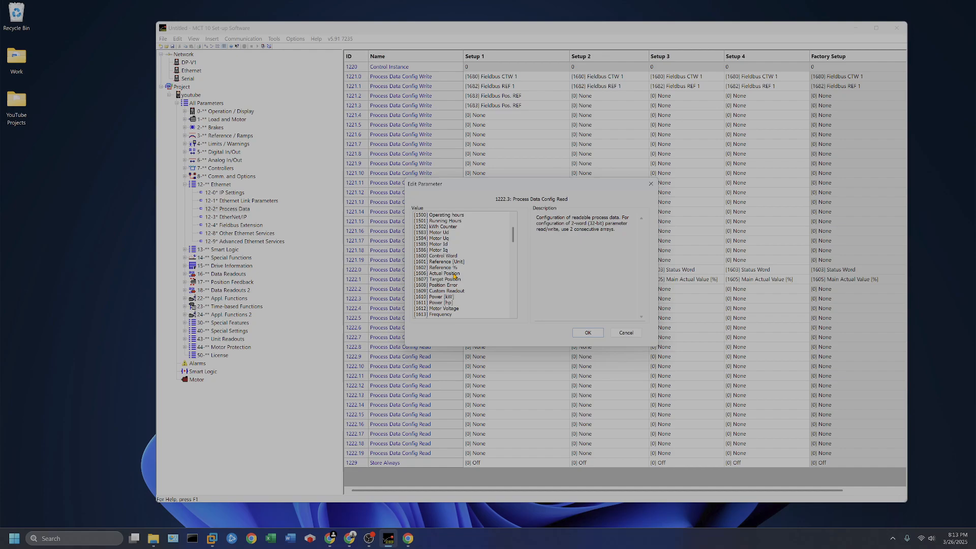
double_click(455, 273)
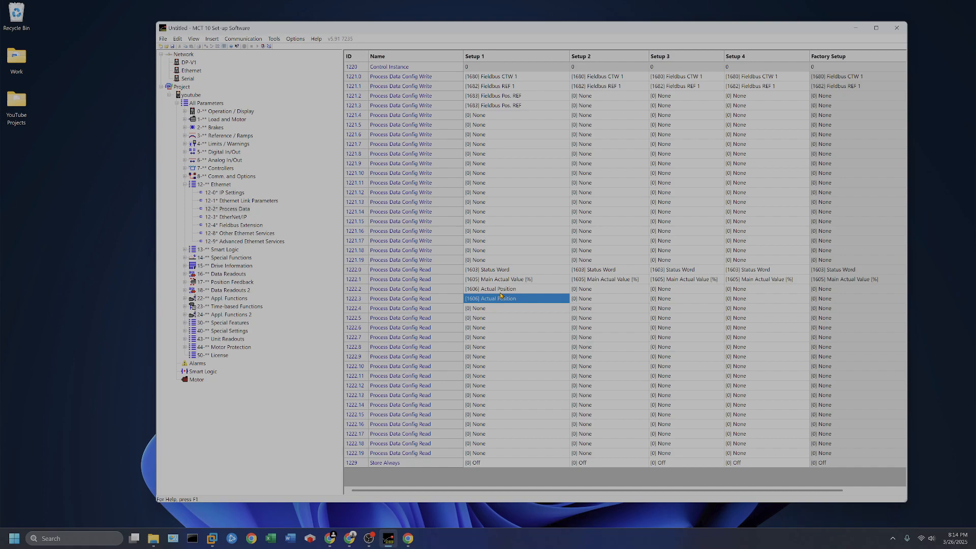
- Examine the Setup 1 entries of Process Data Config Write 1221.1, 1221.2 and 1221.3
click(532, 90)
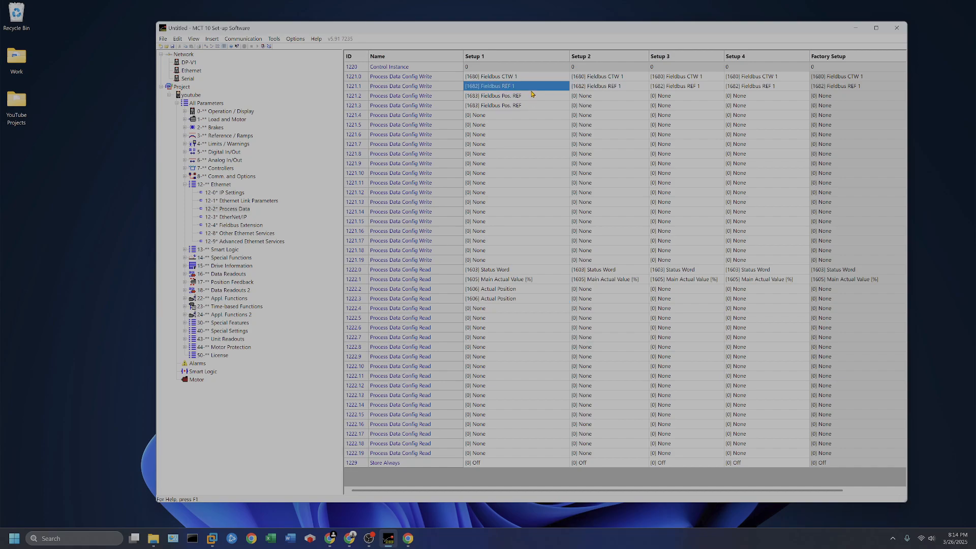
click(529, 98)
click(527, 106)
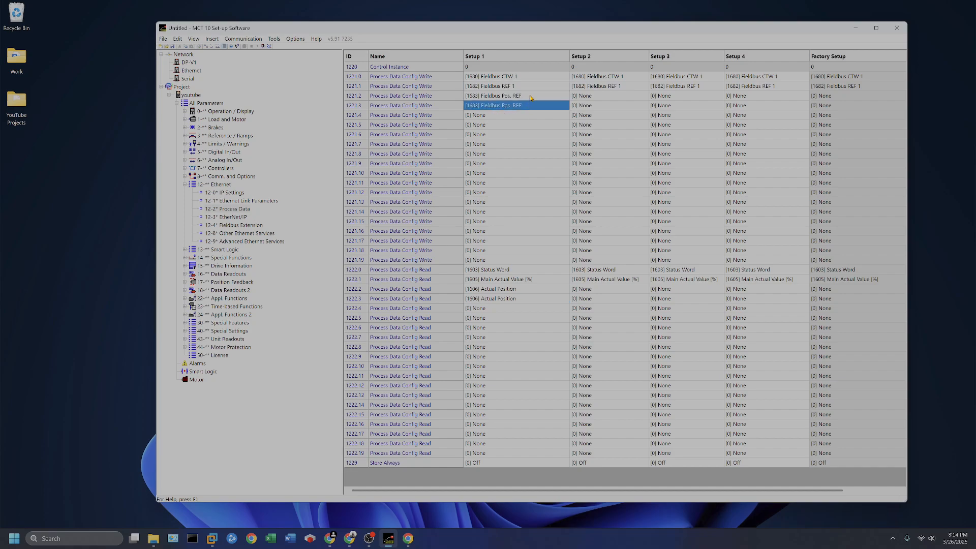
click(531, 98)
click(521, 104)
click(528, 99)
click(522, 107)
click(526, 98)
click(522, 106)
click(527, 86)
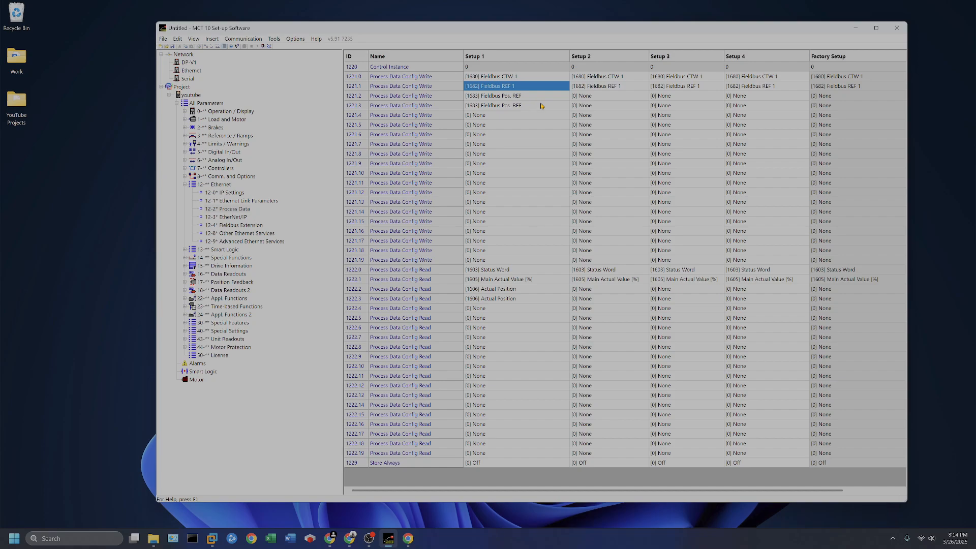
- Set the Setup 1 value of Process Data Config Write 1221.4 to [1782] Home Position
double_click(507, 118)
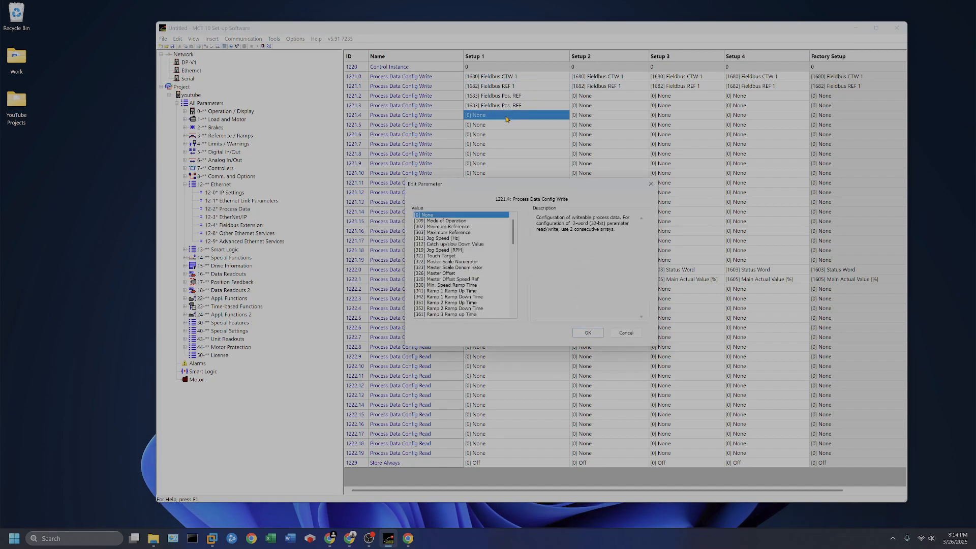
scroll(493, 267, down, 5)
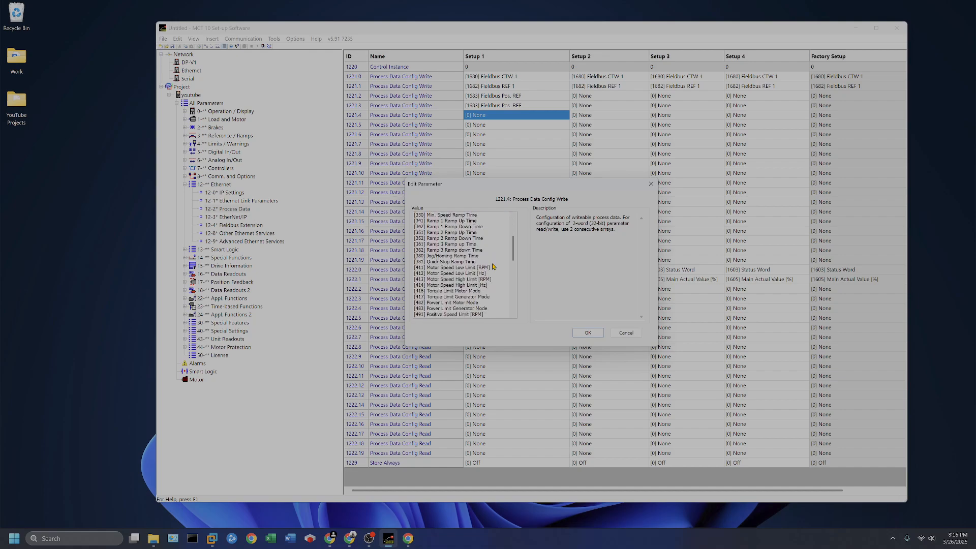
scroll(493, 266, down, 2)
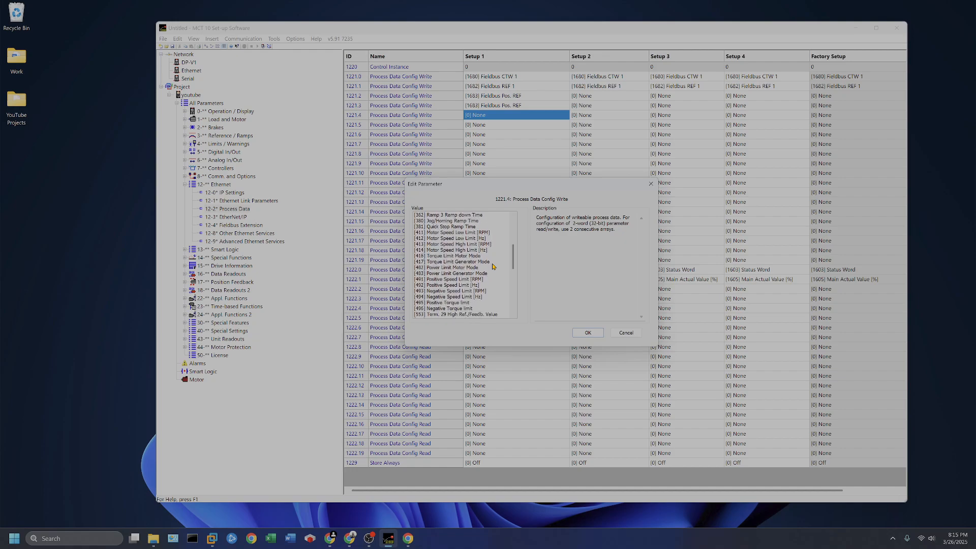
scroll(493, 266, down, 5)
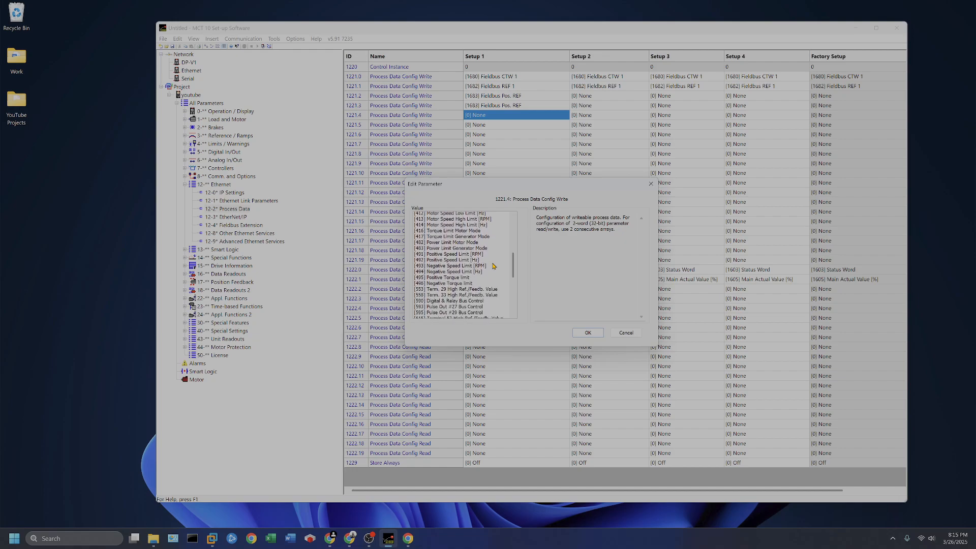
scroll(492, 267, down, 3)
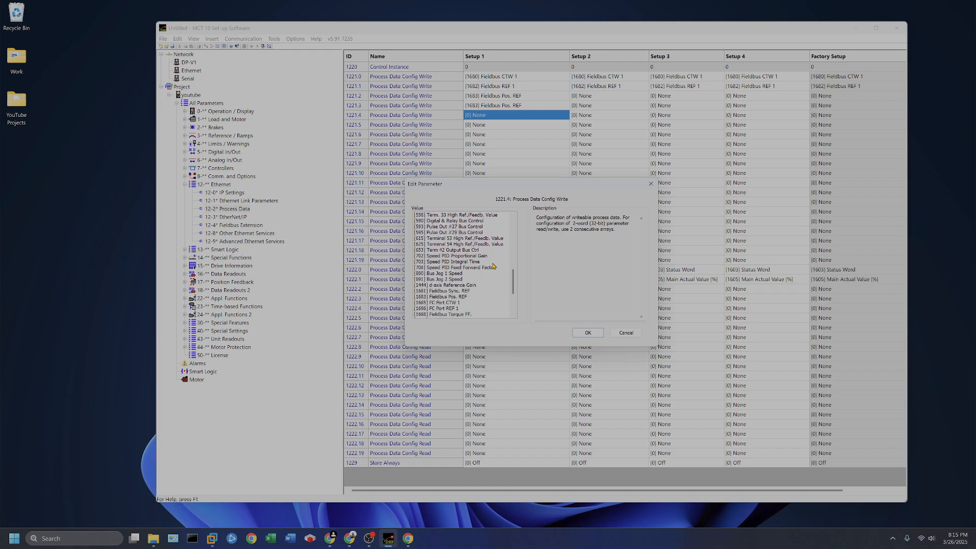
scroll(493, 266, down, 2)
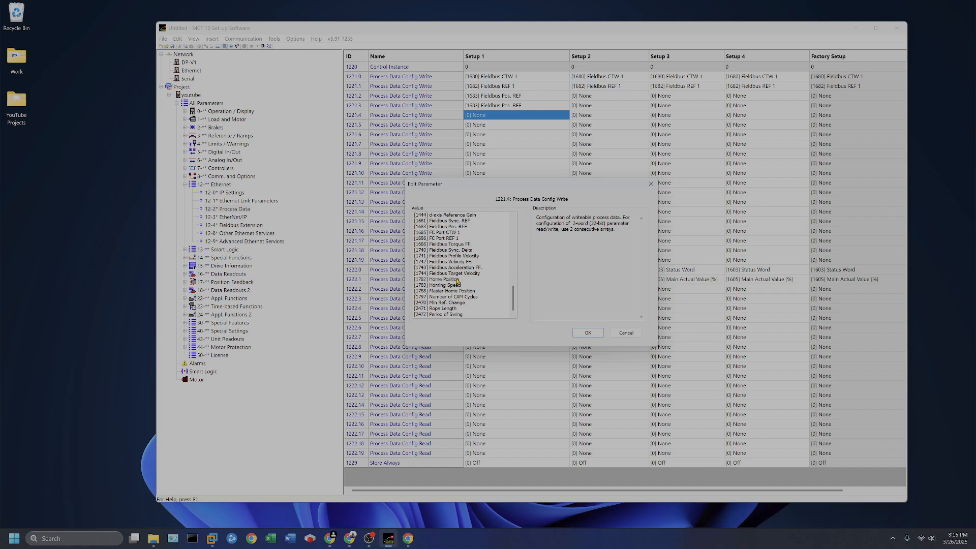
click(457, 279)
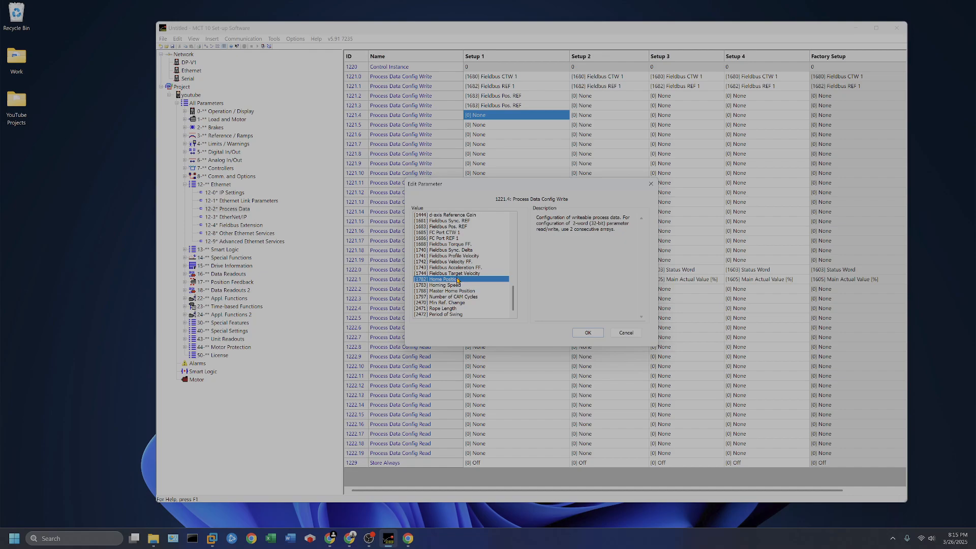
double_click(457, 280)
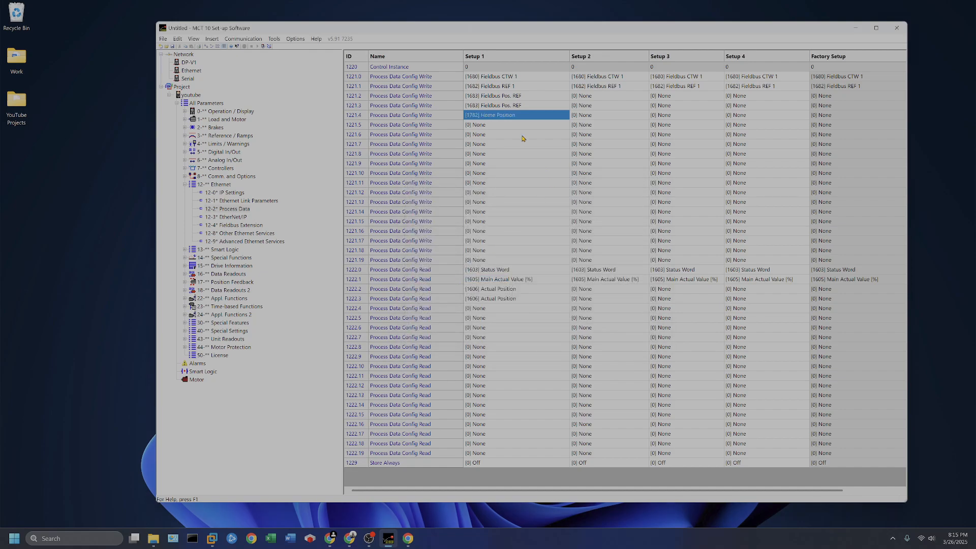
- Examine the values available for Process Data Config Write 1221.5 in Setup 1, closing the list without choosing one
click(503, 124)
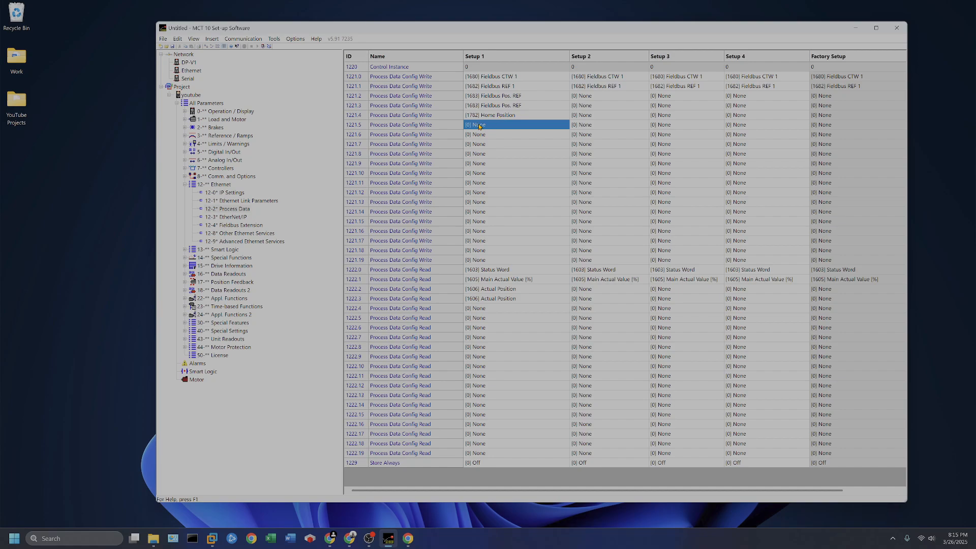
double_click(497, 127)
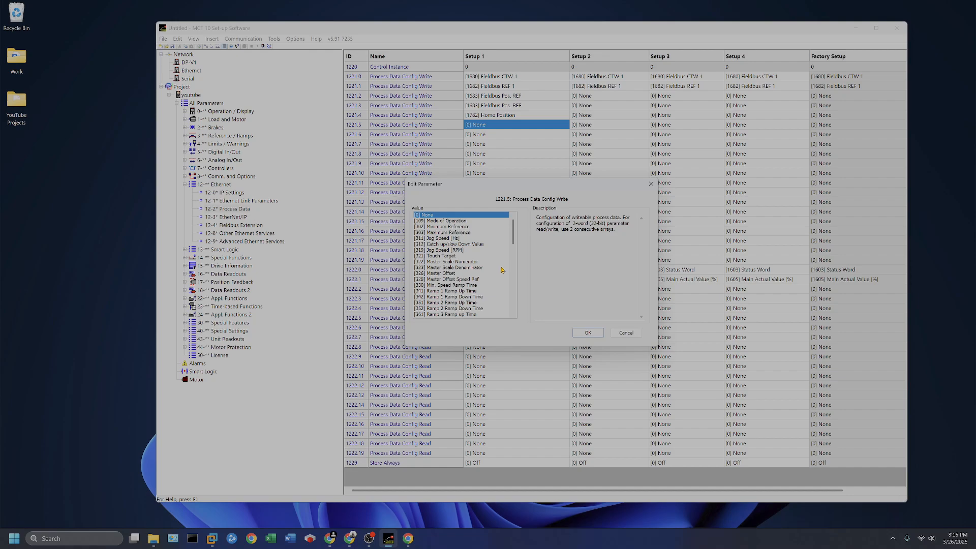
scroll(503, 270, down, 2)
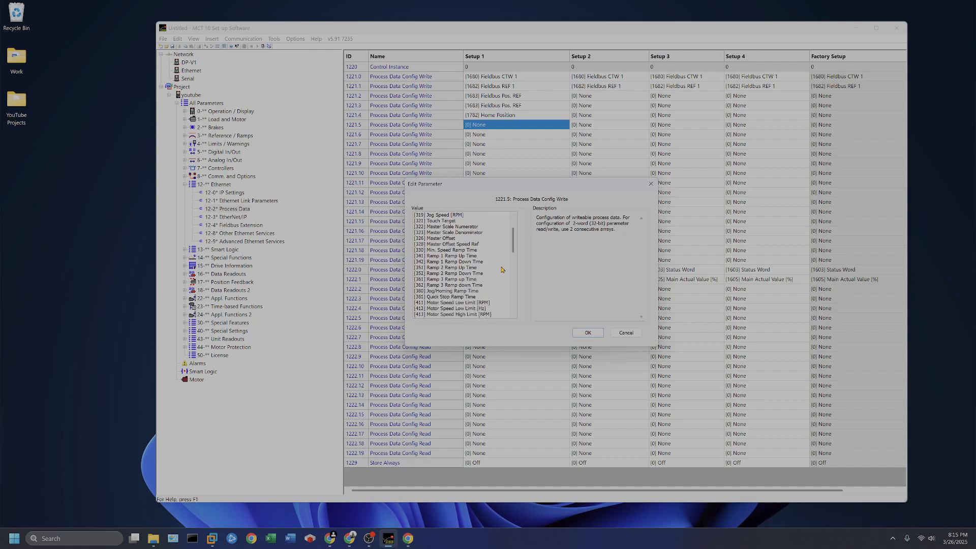
scroll(502, 270, down, 4)
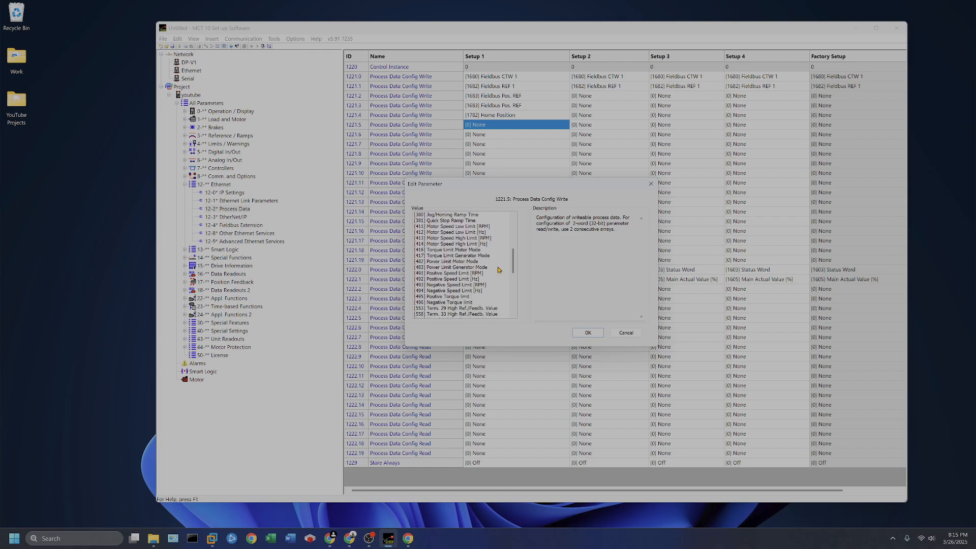
scroll(499, 270, down, 5)
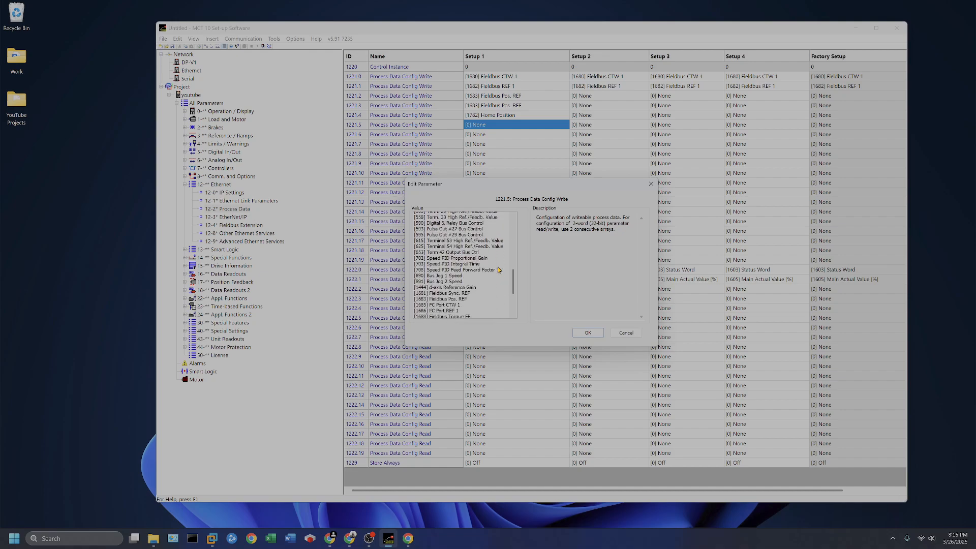
scroll(498, 270, down, 5)
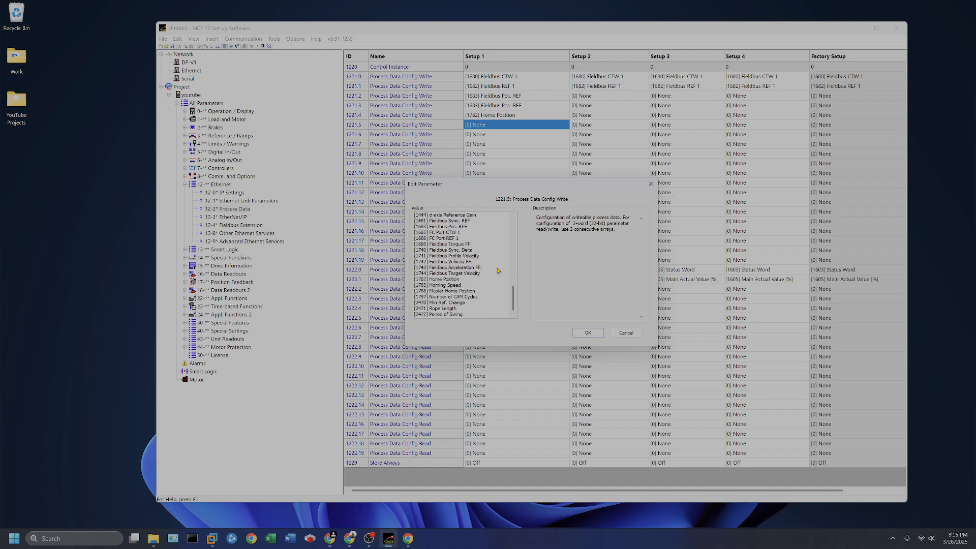
scroll(485, 264, up, 5)
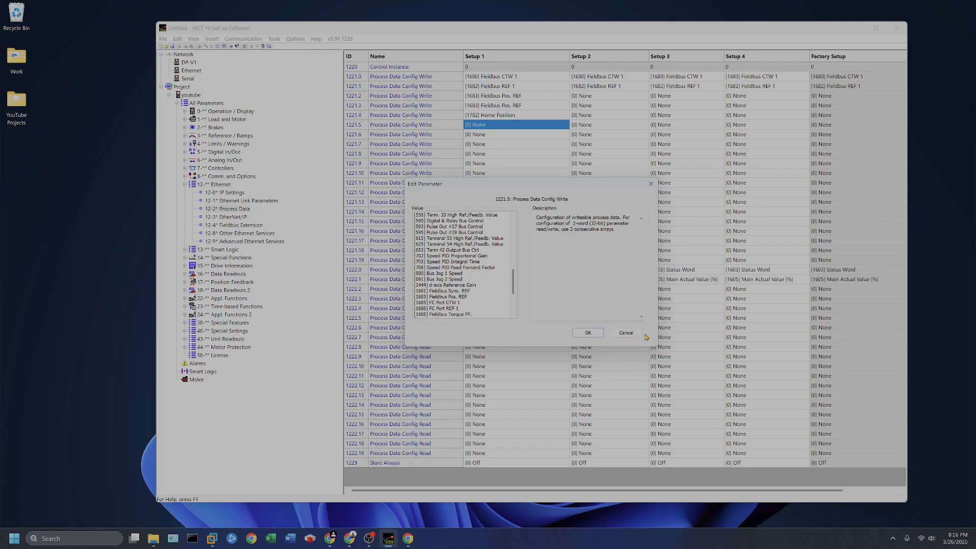
click(626, 333)
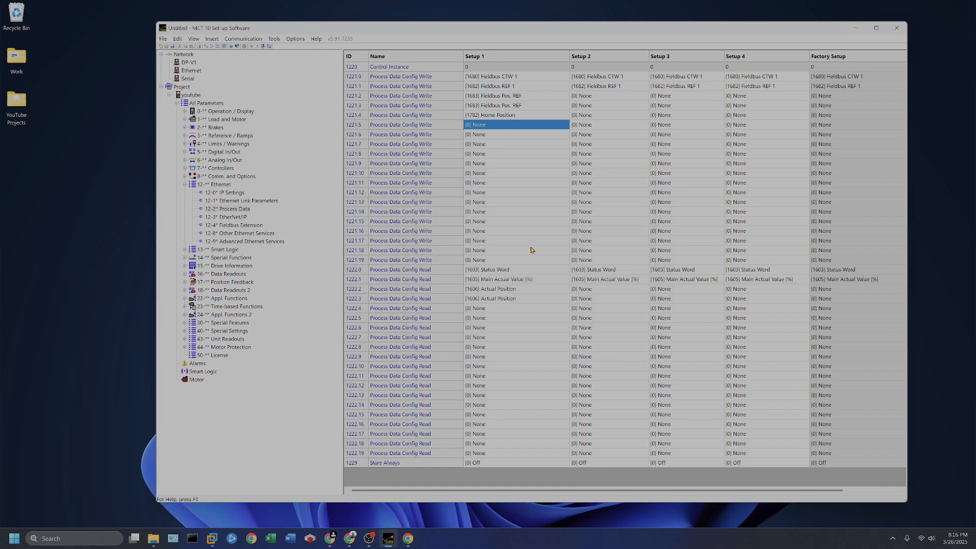
- Set the Setup 1 value of Process Data Config Read 1222.4 to [1607] Target Position
click(498, 310)
double_click(498, 315)
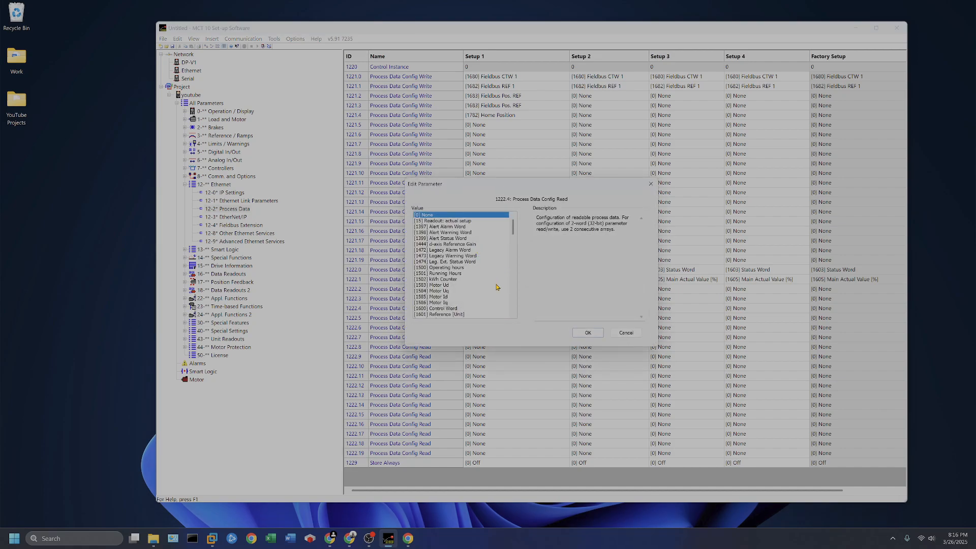
scroll(496, 285, down, 4)
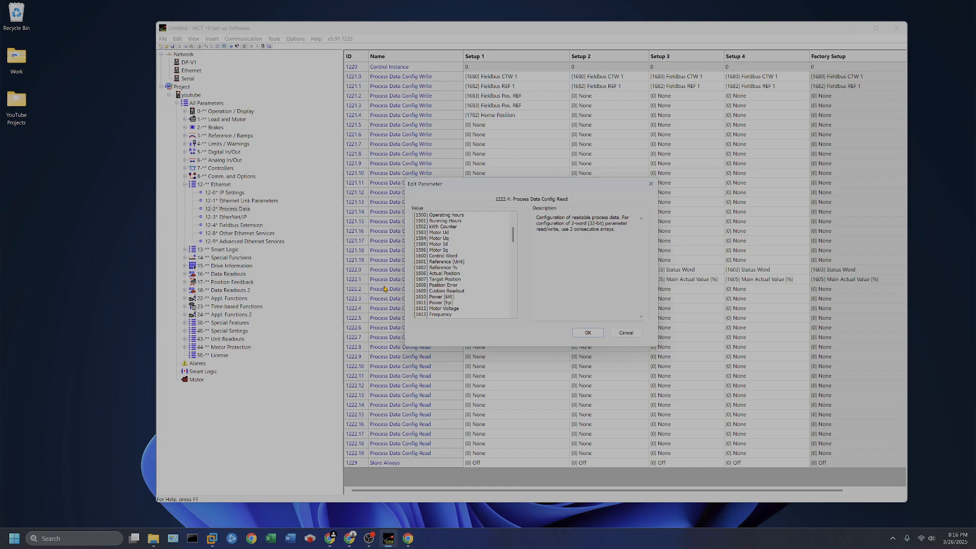
double_click(459, 280)
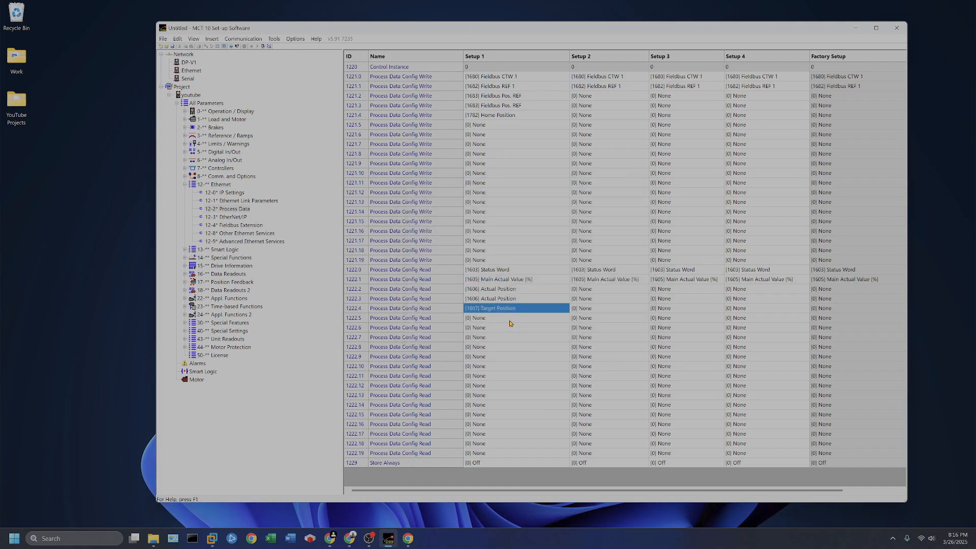
- Assign [1607] Target Position to Process Data Config Read 1222.5 in Setup 1 as well
double_click(510, 320)
scroll(458, 280, down, 5)
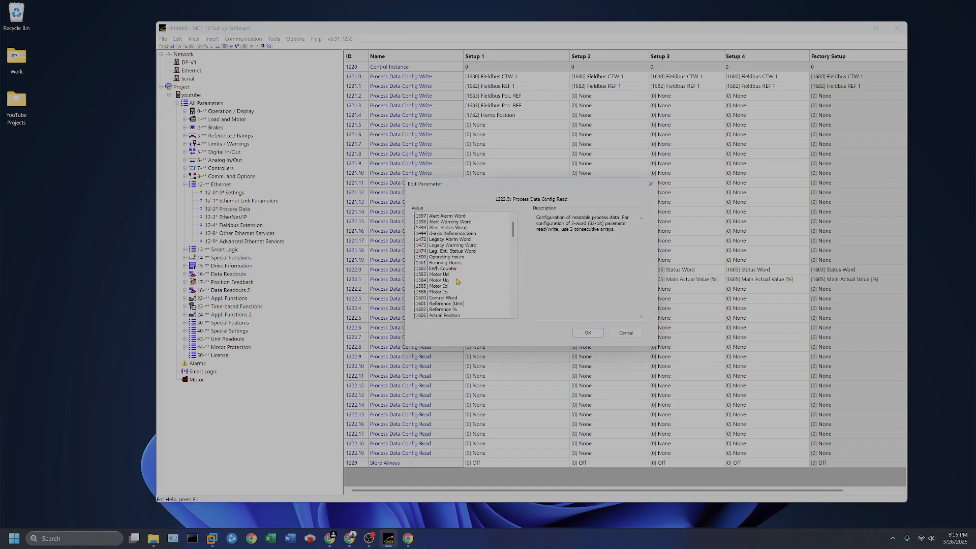
scroll(458, 281, down, 4)
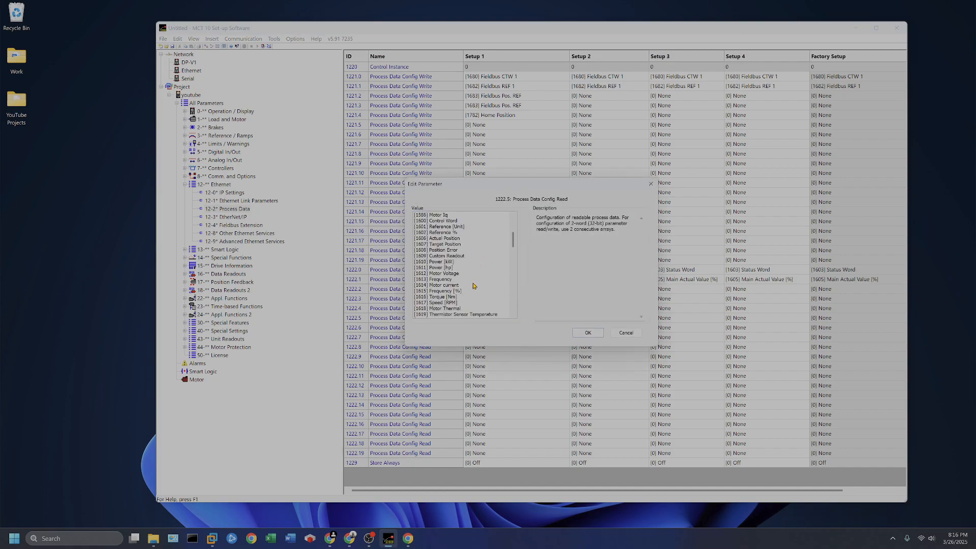
scroll(473, 287, down, 2)
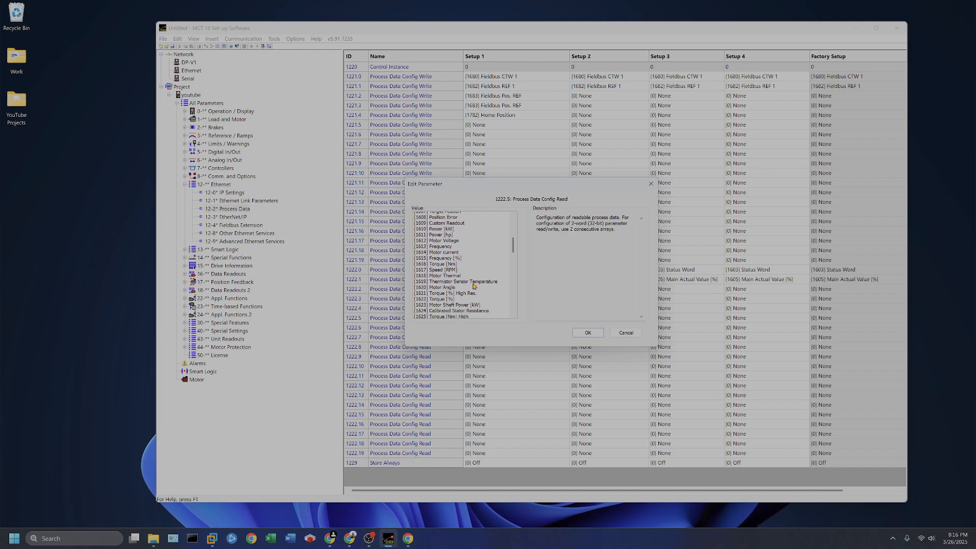
scroll(474, 286, down, 3)
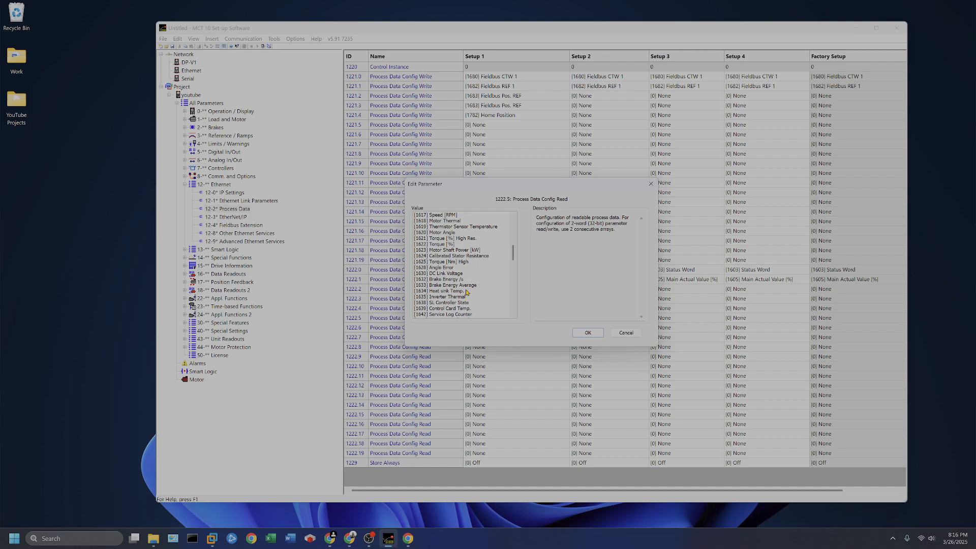
scroll(485, 280, up, 1)
scroll(487, 280, up, 5)
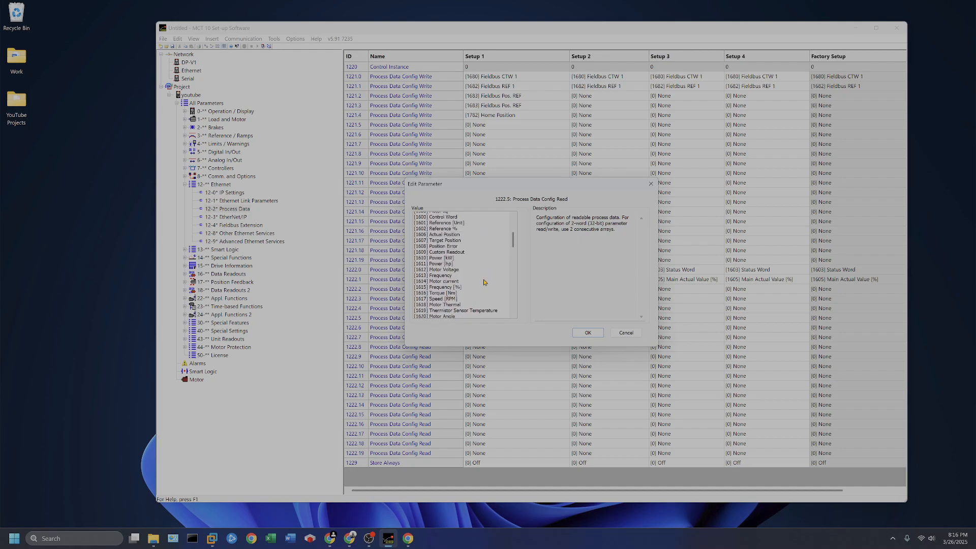
double_click(452, 245)
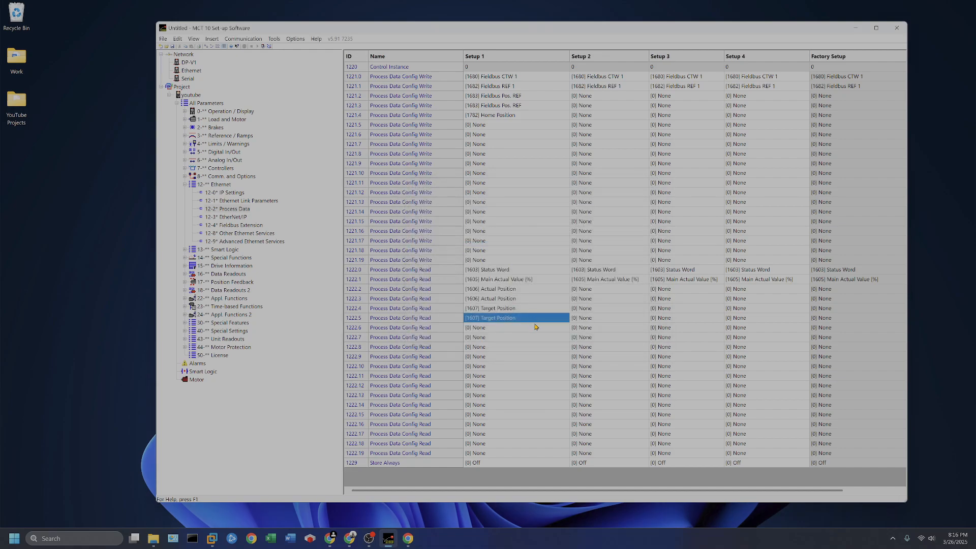
- Set the Setup 1 value of Process Data Config Read 1222.6 to [1617] Speed [RPM]
double_click(510, 328)
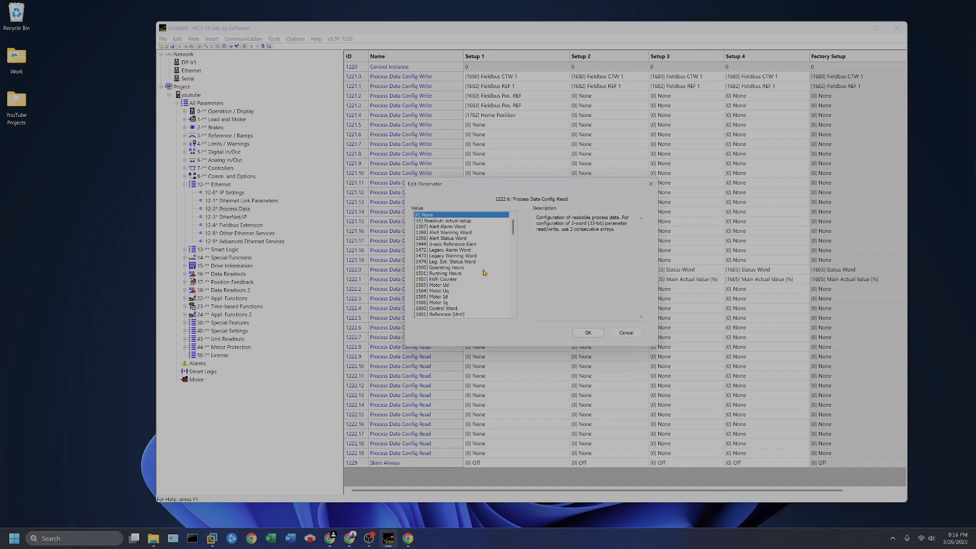
scroll(484, 273, down, 1)
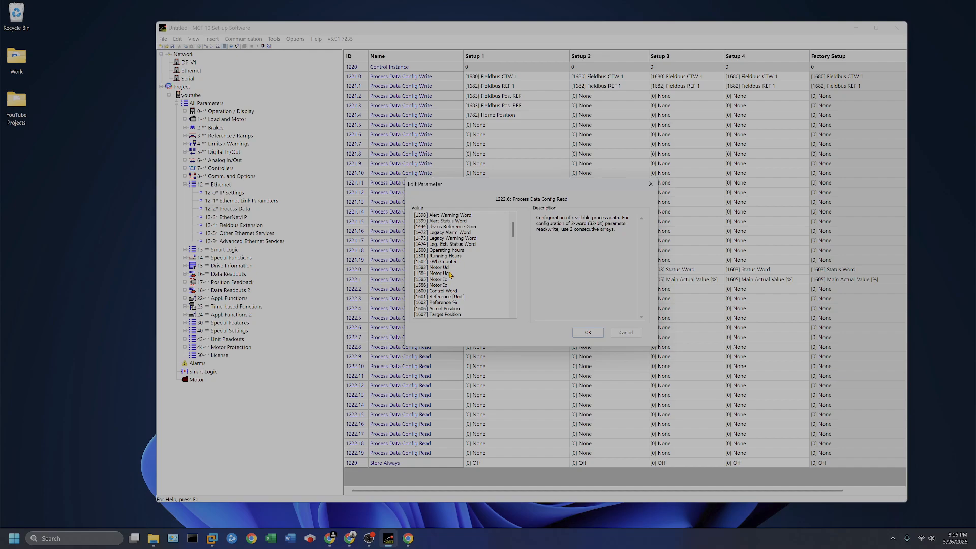
scroll(476, 280, down, 2)
scroll(476, 279, down, 1)
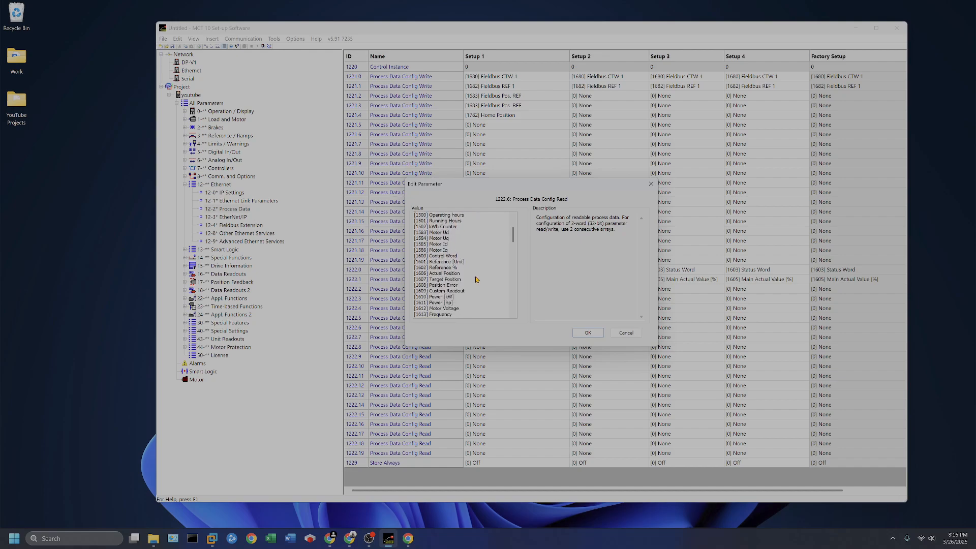
scroll(477, 279, down, 2)
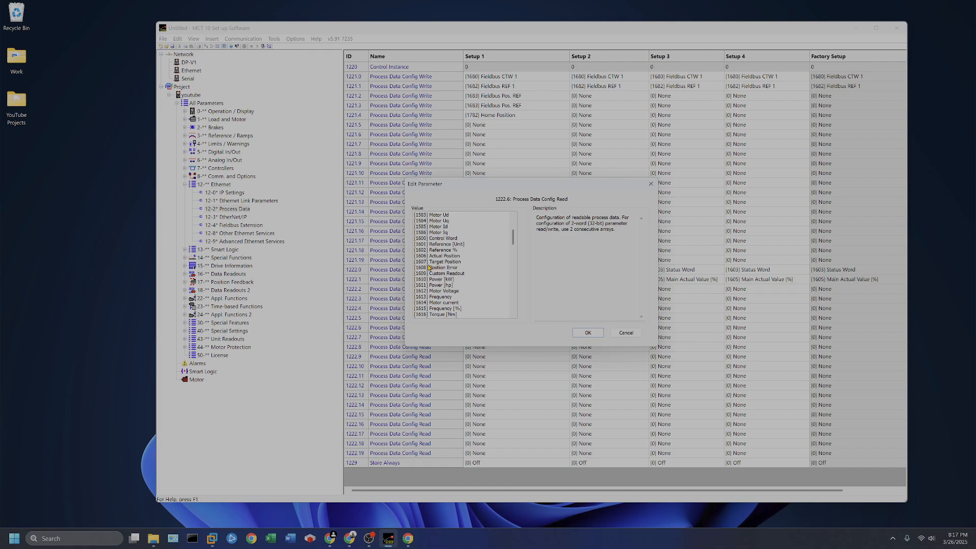
scroll(442, 303, down, 1)
click(447, 297)
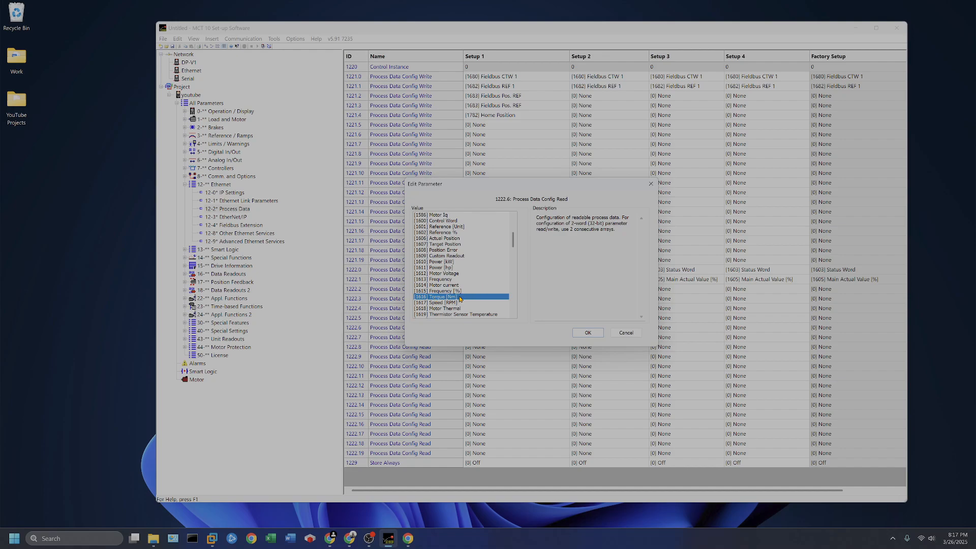
click(438, 303)
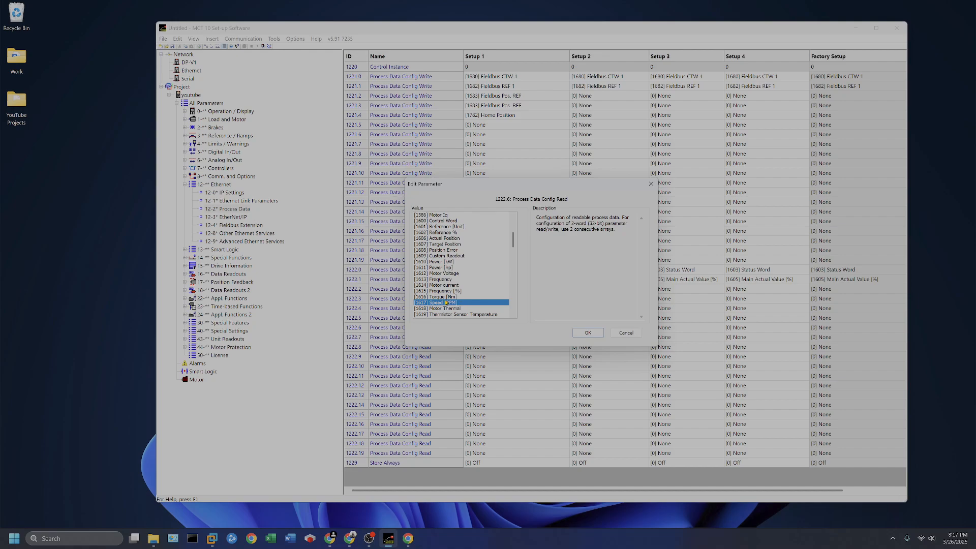
double_click(442, 303)
click(518, 336)
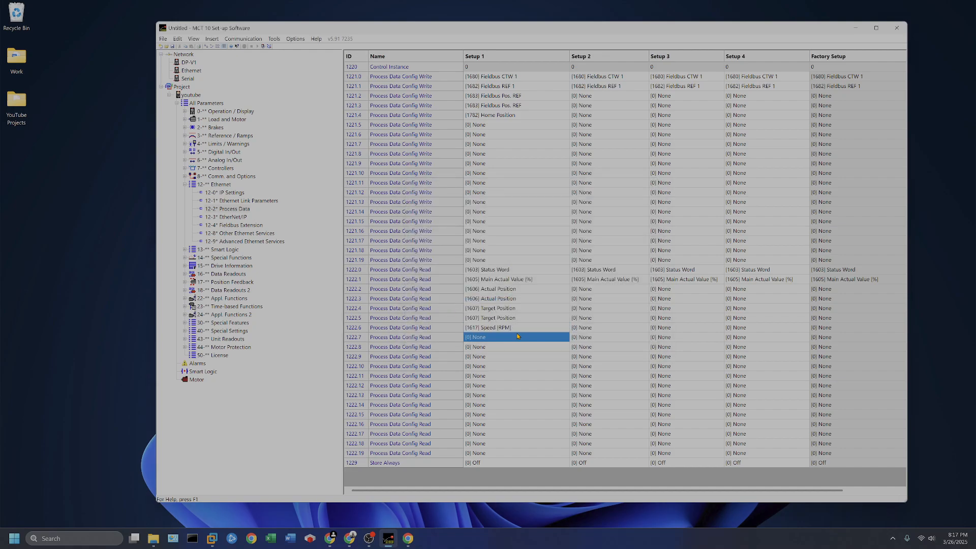